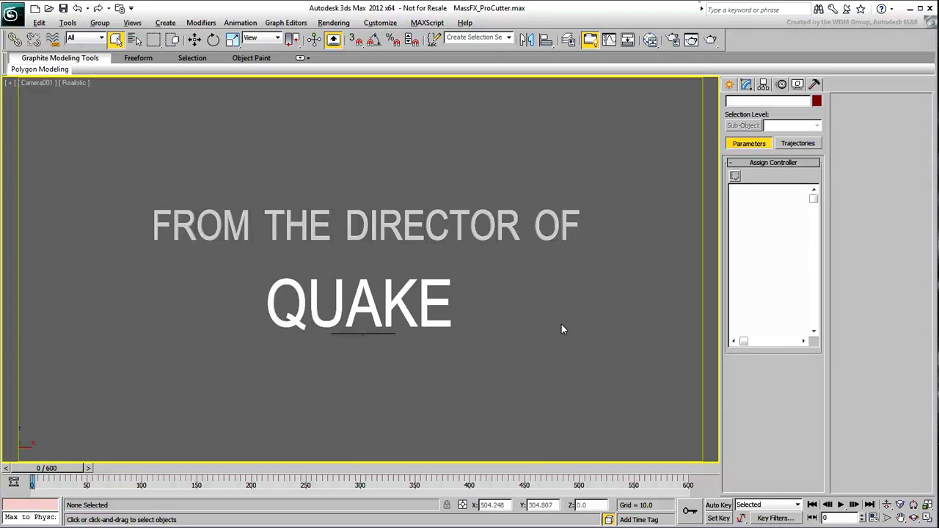
Step: Maximize the Front viewport and zoom in on the title text
key("alt+w")
left_click(557, 254)
key("alt+w")
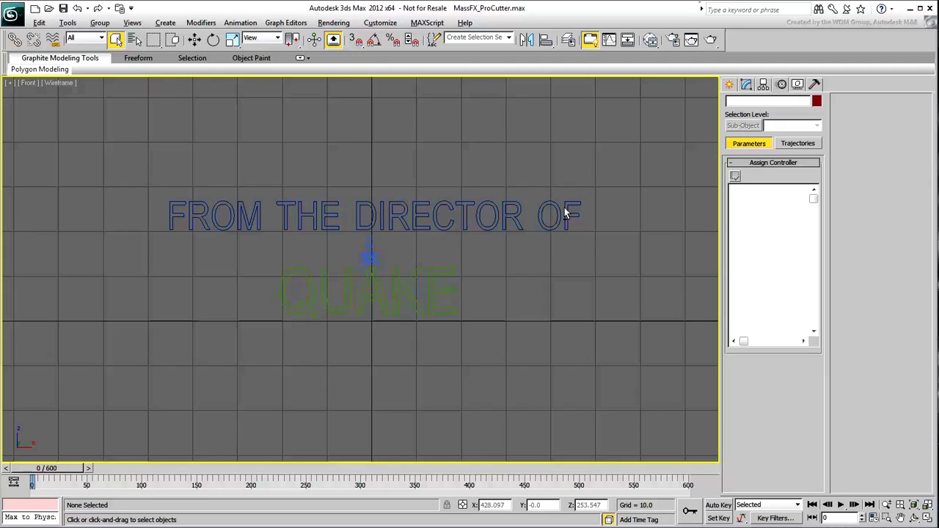
scroll(389, 255, "up", 3)
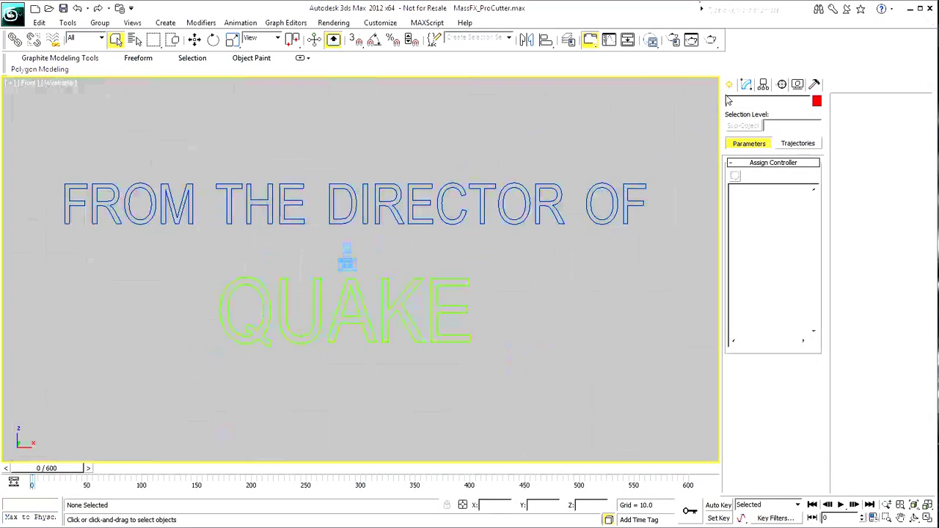
Step: Start the Line shape tool and draw the first jagged cutting line through QUAKE
left_click(729, 84)
left_click(747, 104)
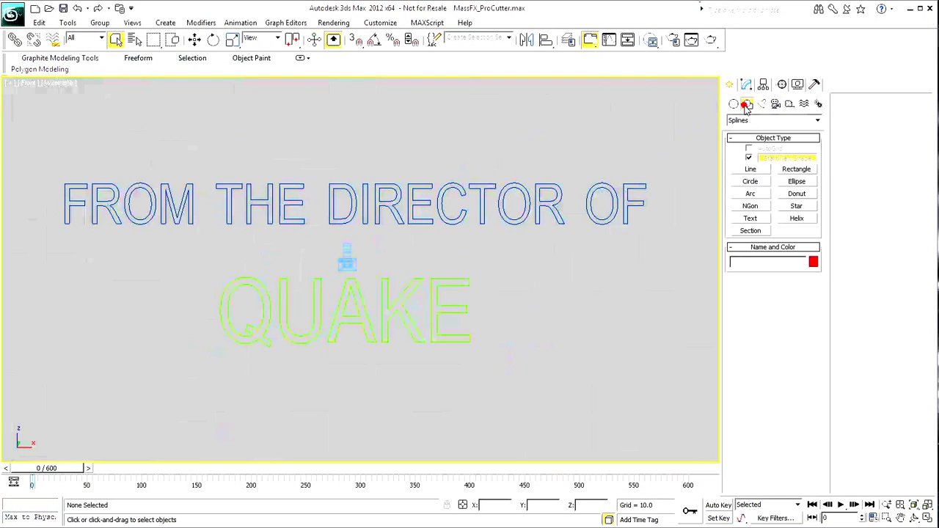
left_click(751, 169)
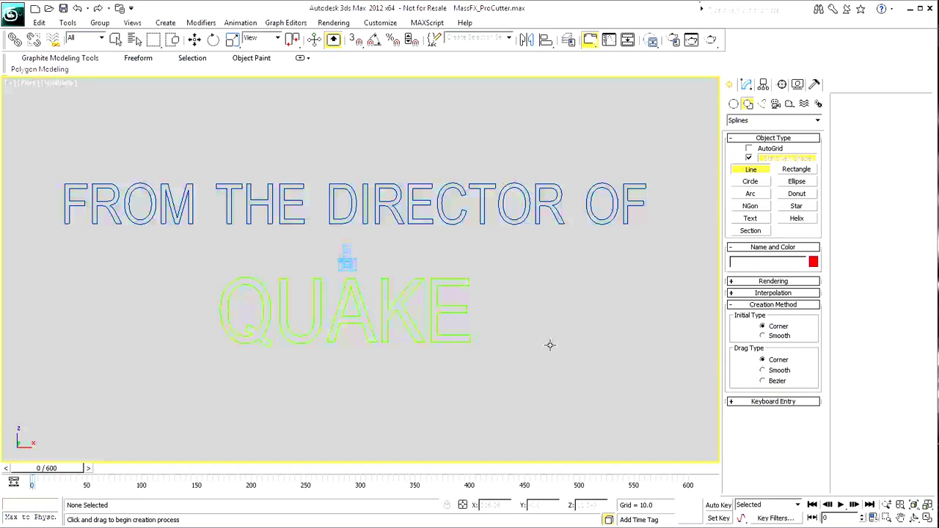
left_click(233, 216)
left_click(293, 301)
left_click(207, 361)
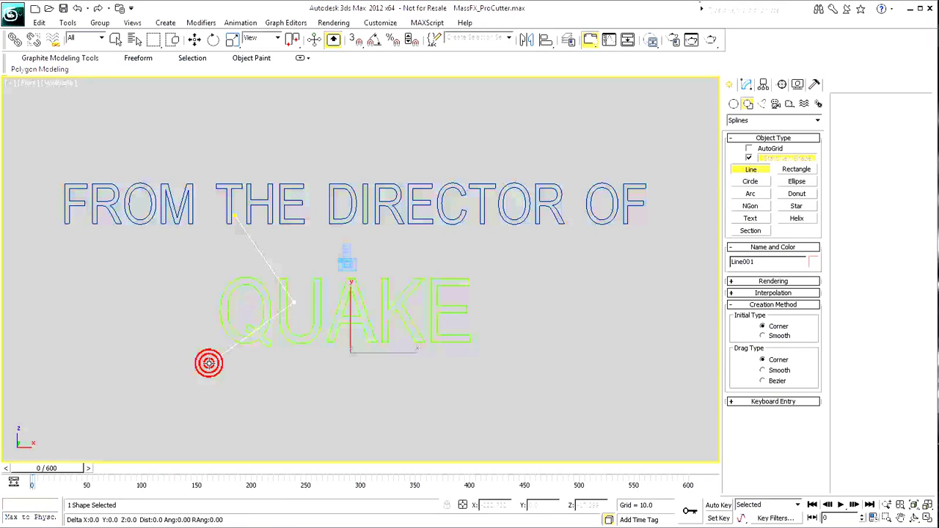
right_click(207, 361)
Step: Draw the second and third jagged cutting lines down through the lettering
left_click(291, 229)
left_click(314, 307)
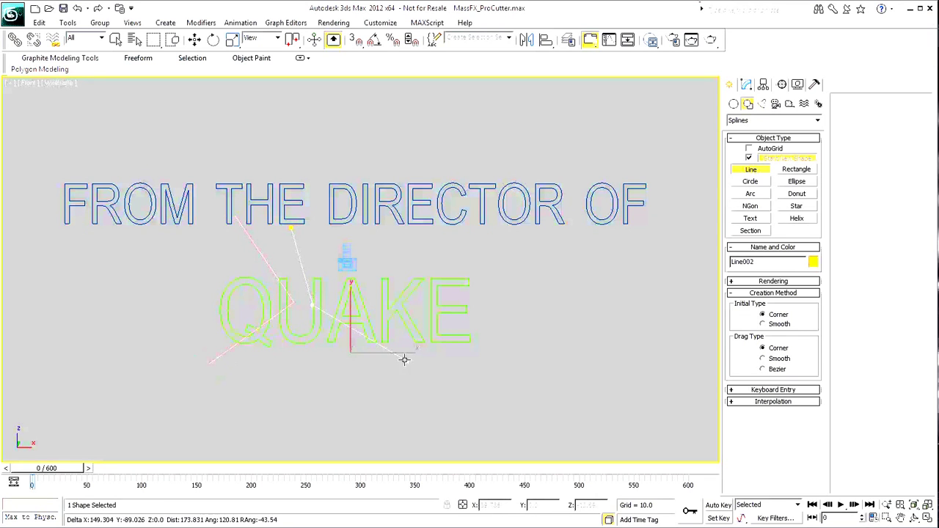
left_click(462, 364)
right_click(462, 365)
left_click(383, 222)
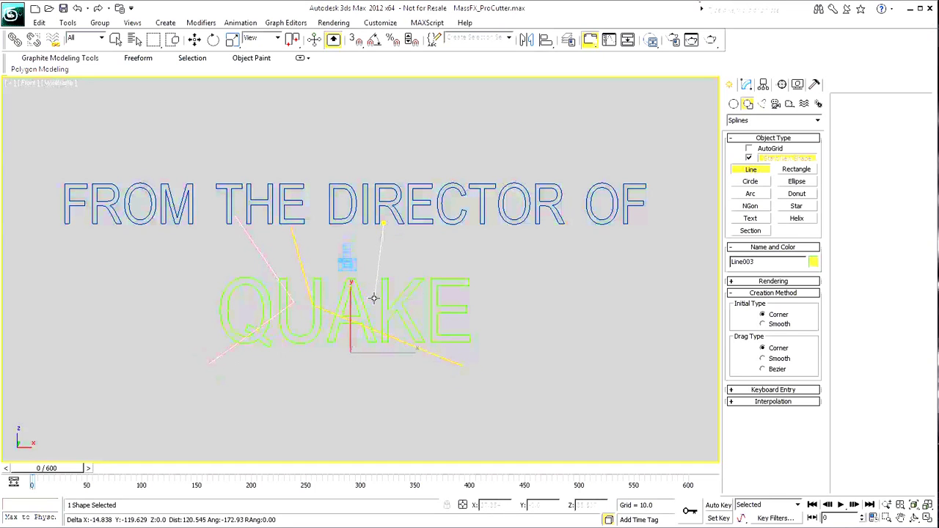
left_click(372, 297)
left_click(394, 316)
left_click(414, 396)
right_click(414, 396)
Step: Draw the fourth diagonal line and the fifth horizontal line across QUAKE
left_click(477, 219)
left_click(446, 299)
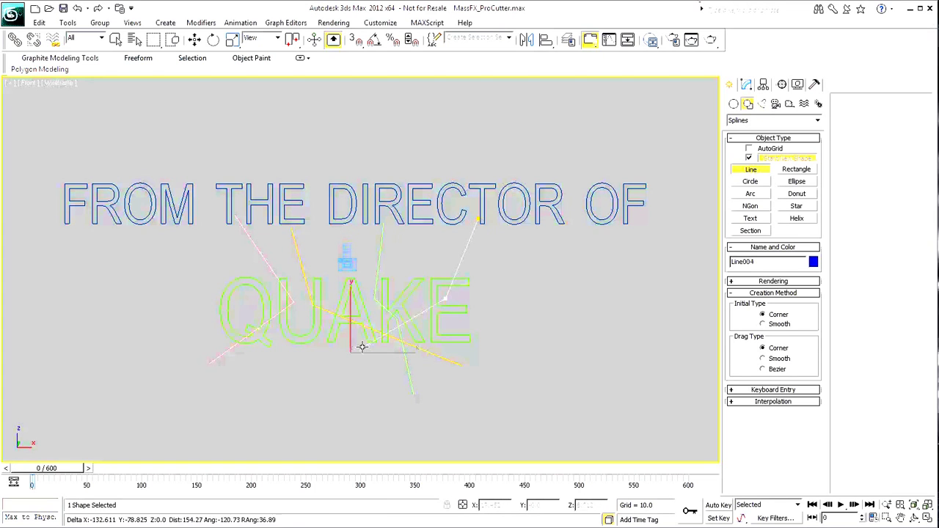
left_click(301, 373)
right_click(301, 373)
left_click(99, 338)
left_click(237, 302)
left_click(302, 333)
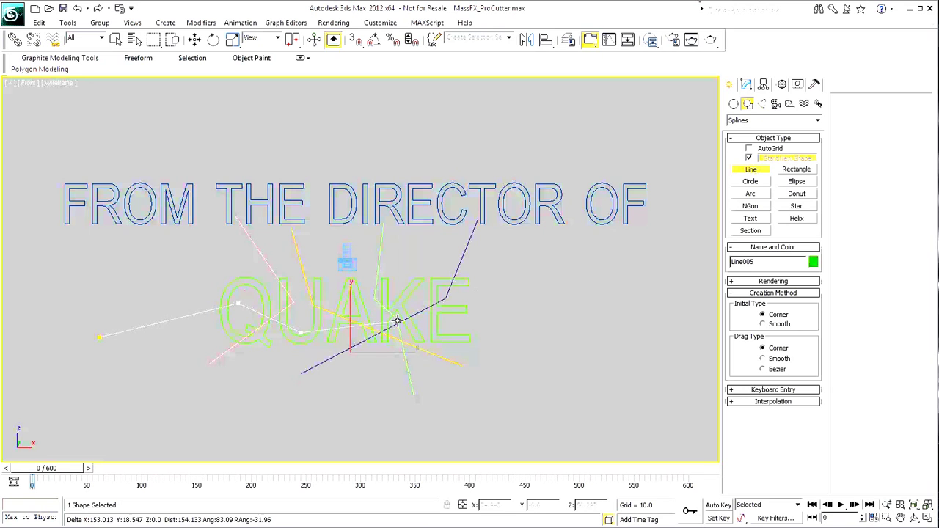
left_click(380, 323)
left_click(559, 337)
right_click(559, 337)
right_click(558, 312)
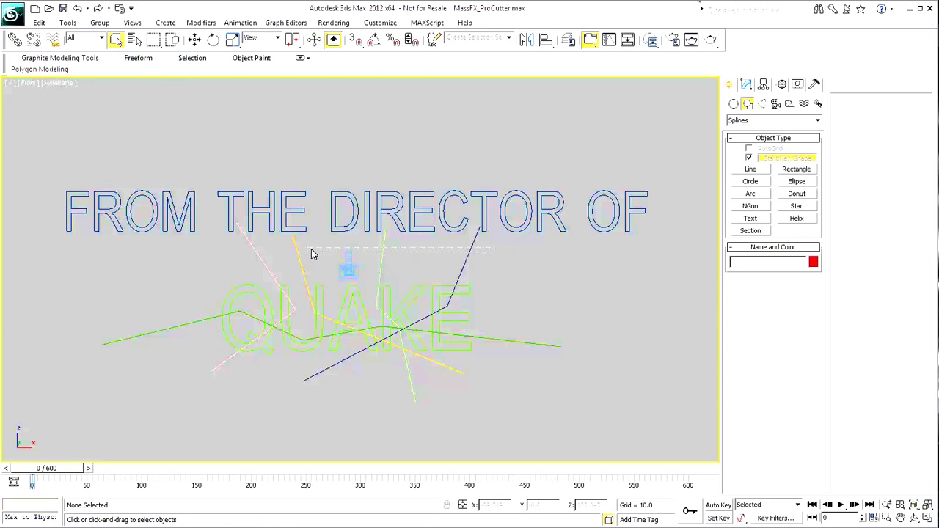
Step: Select all five cutting lines and give them an Extrude modifier with Amount 32
left_click(375, 260)
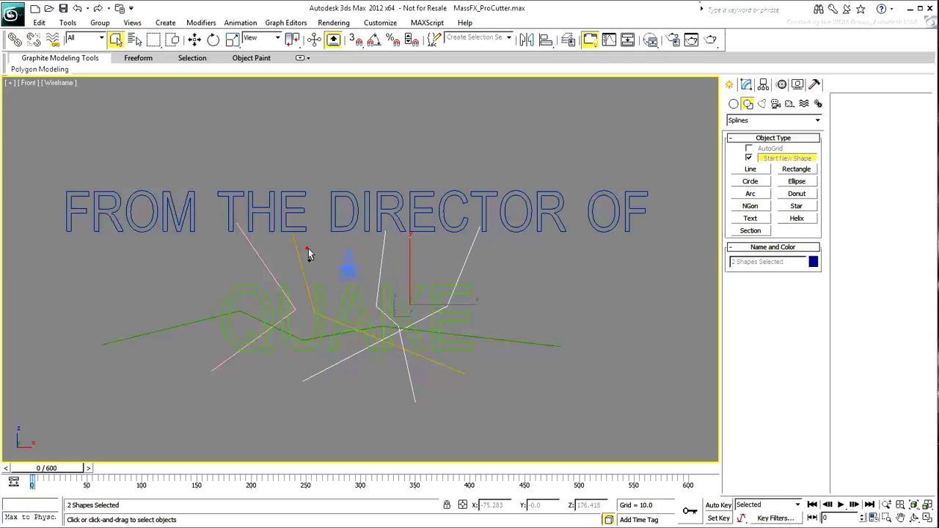
left_click_drag(314, 248, 238, 265, "ctrl")
left_click_drag(153, 314, 119, 354)
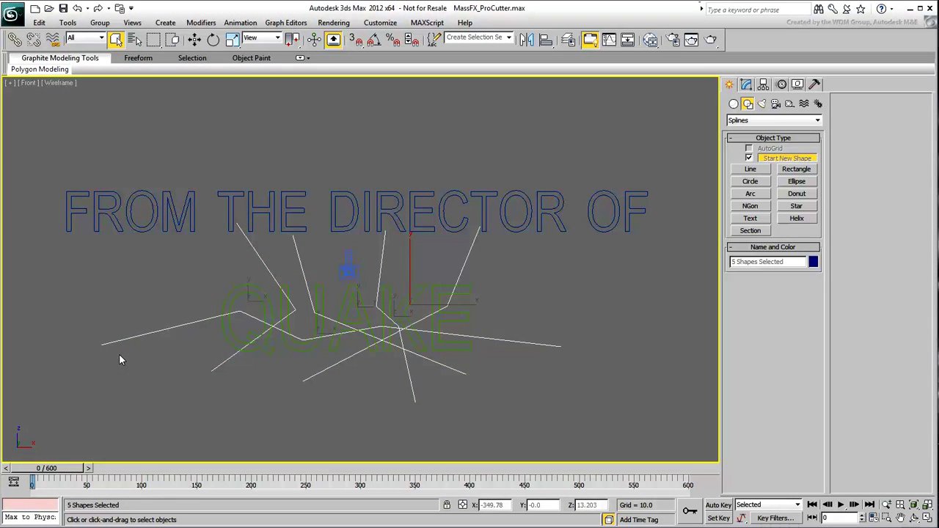
key("alt+w")
middle_click_drag(191, 367, 264, 370, "alt")
left_click(747, 85)
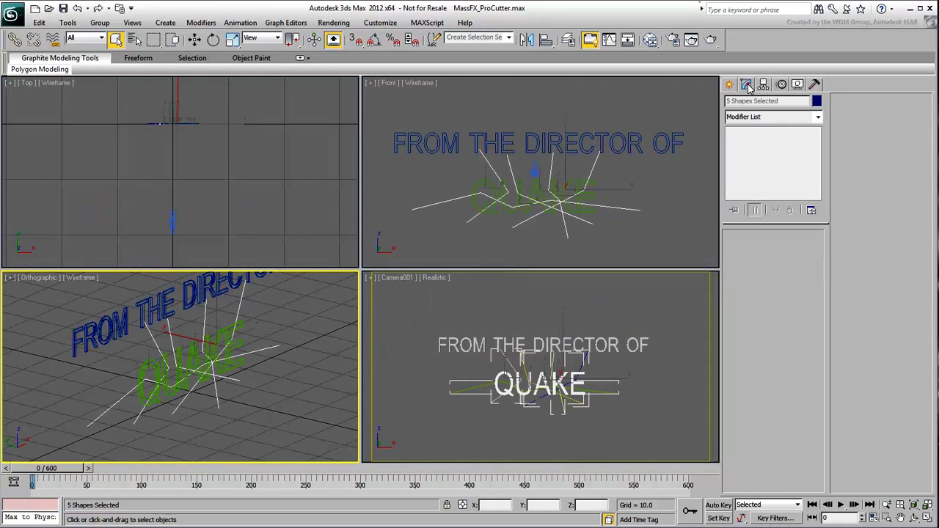
left_click(772, 118)
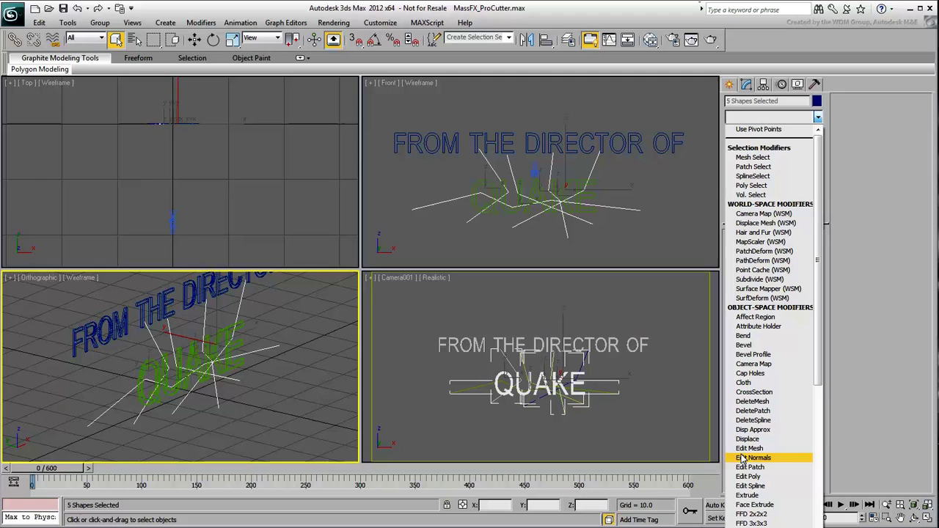
left_click(746, 495)
left_click_drag(807, 254, 811, 217)
Step: Move the extruded cutters along Y in the Top view to pass through the text, with realistic shading
right_click(180, 147)
key("z")
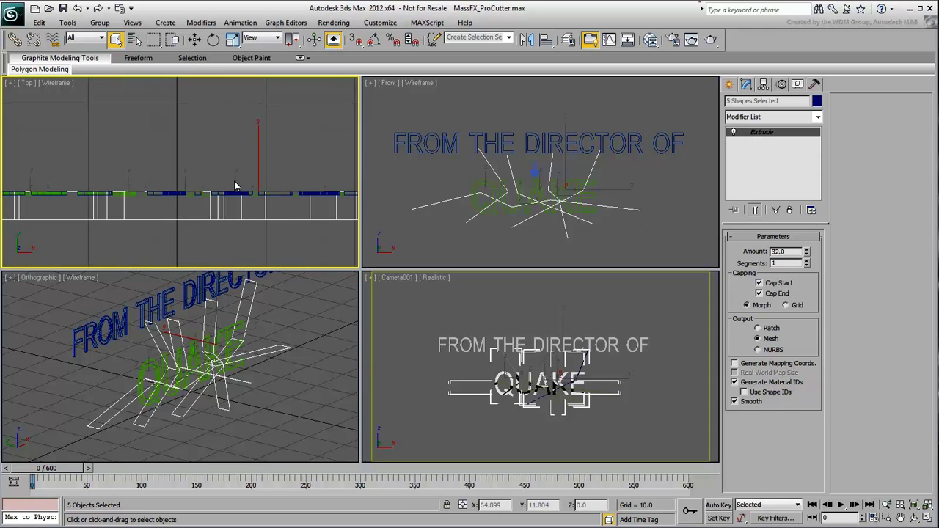
right_click(237, 185)
left_click(248, 190)
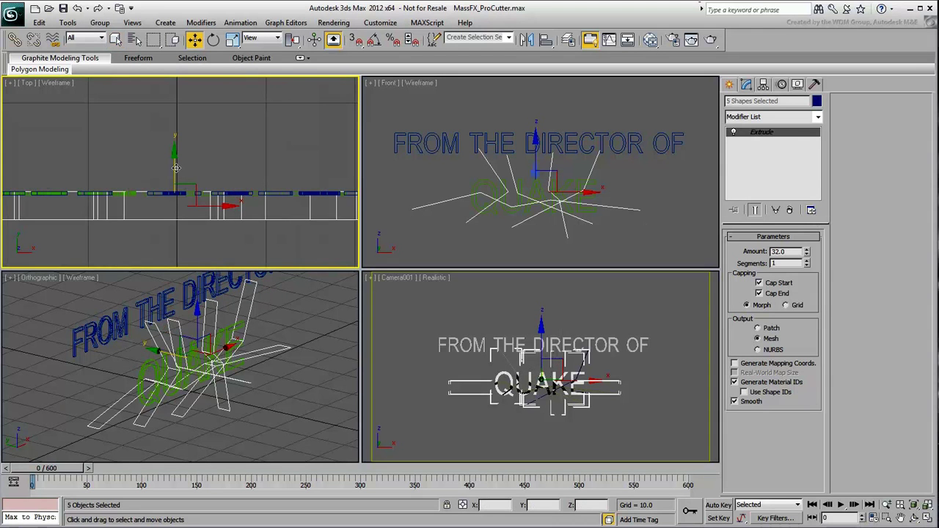
left_click_drag(176, 168, 176, 155)
middle_click(210, 360)
key("F3")
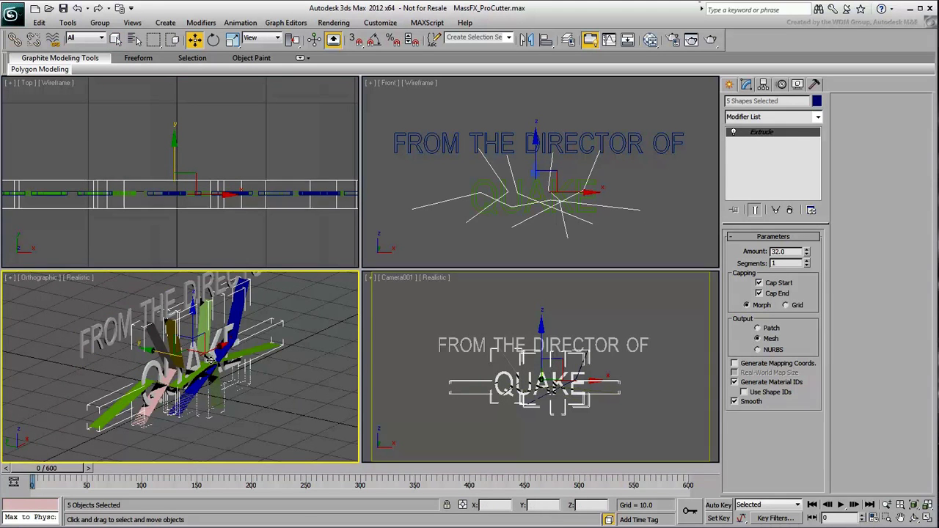
middle_click_drag(211, 360, 241, 402, "alt")
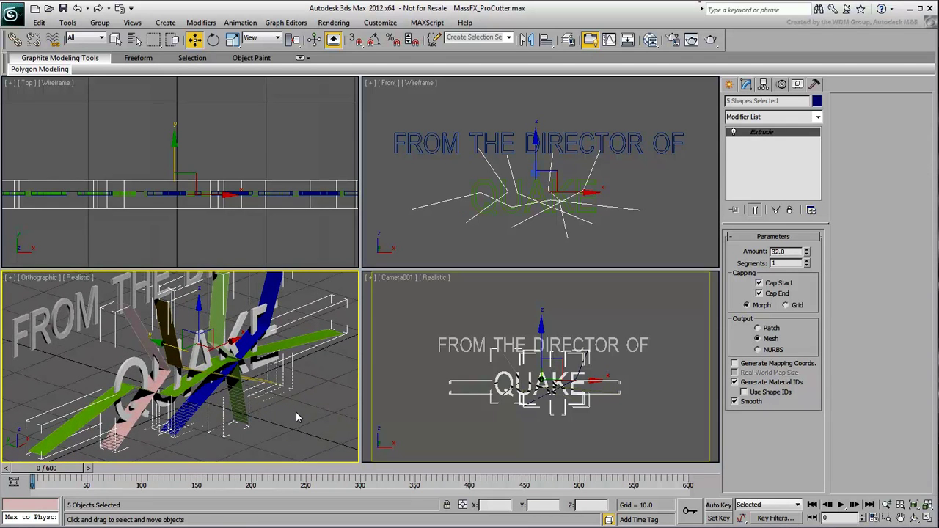
Step: Create a ProCutter compound object from the green cutting slab
left_click(64, 439)
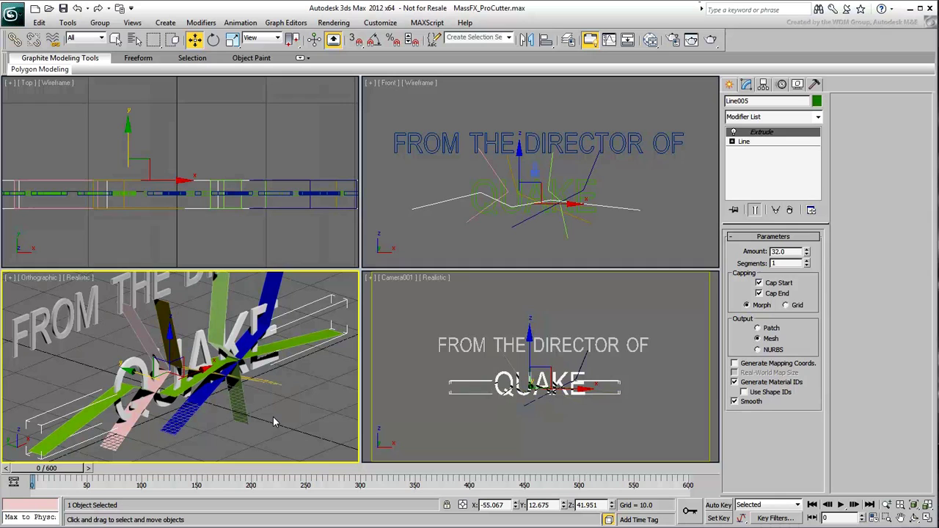
left_click(729, 85)
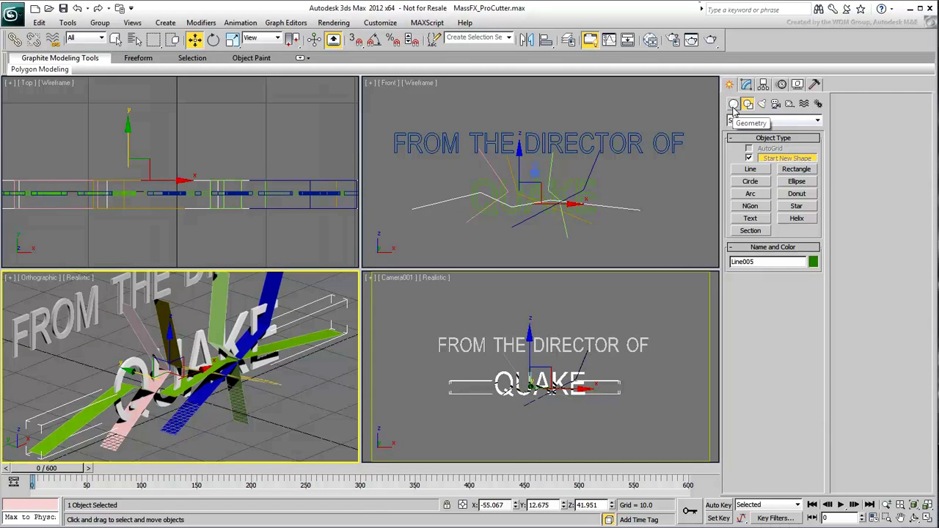
left_click(733, 104)
left_click(743, 122)
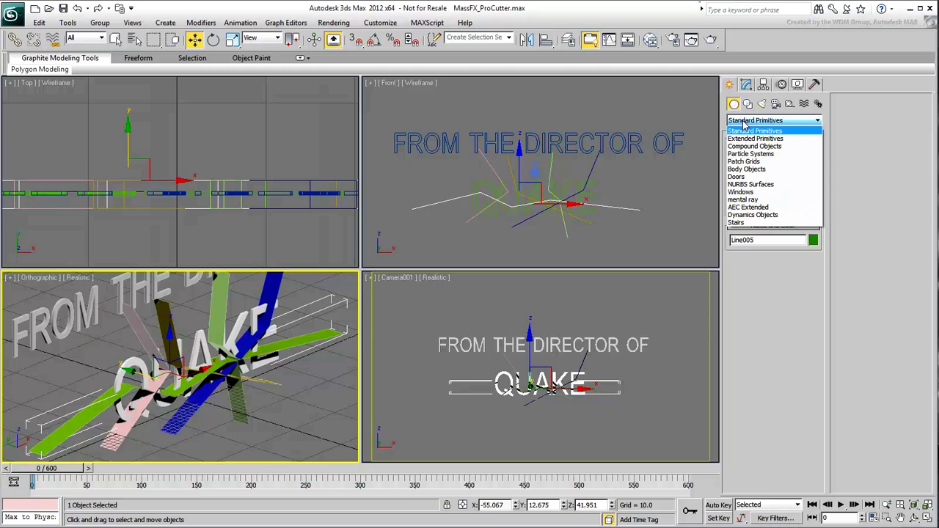
left_click(745, 145)
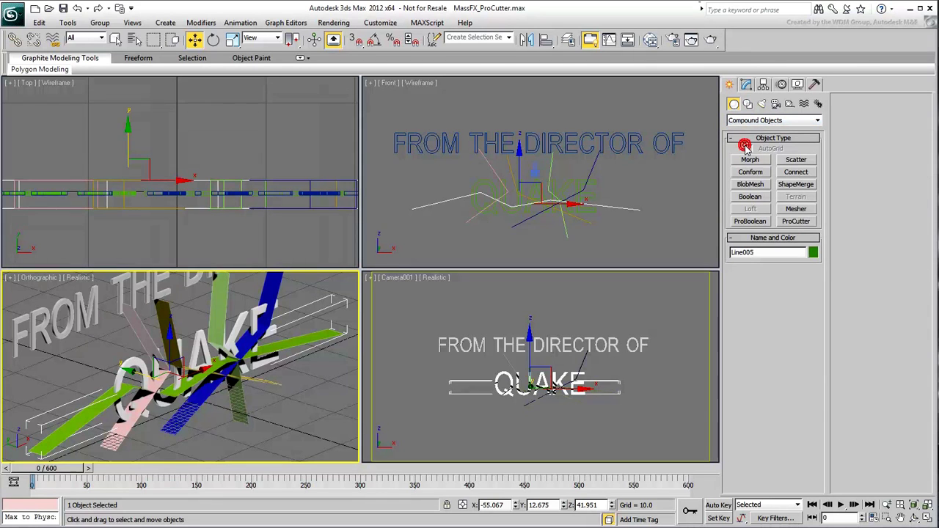
left_click(797, 222)
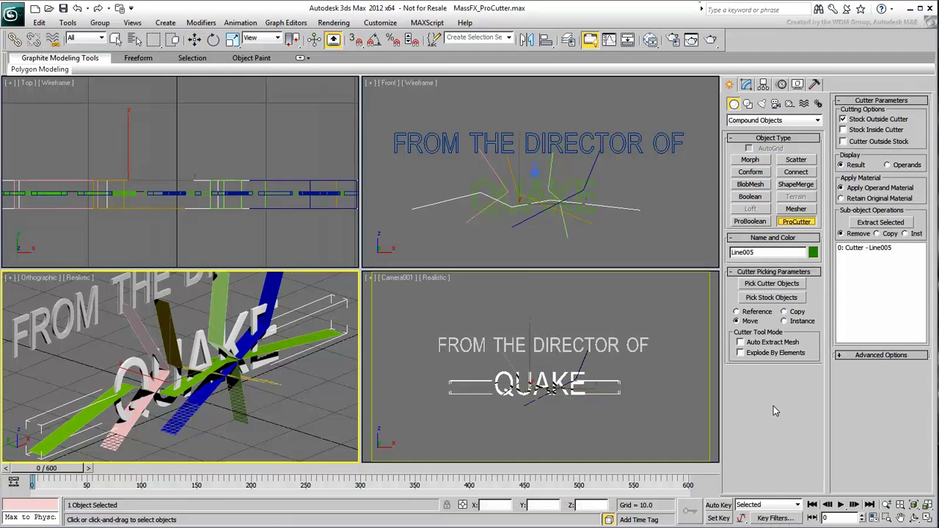
Step: Pick the four remaining crack lines, Line001 through Line004, as additional cutters
left_click(758, 285)
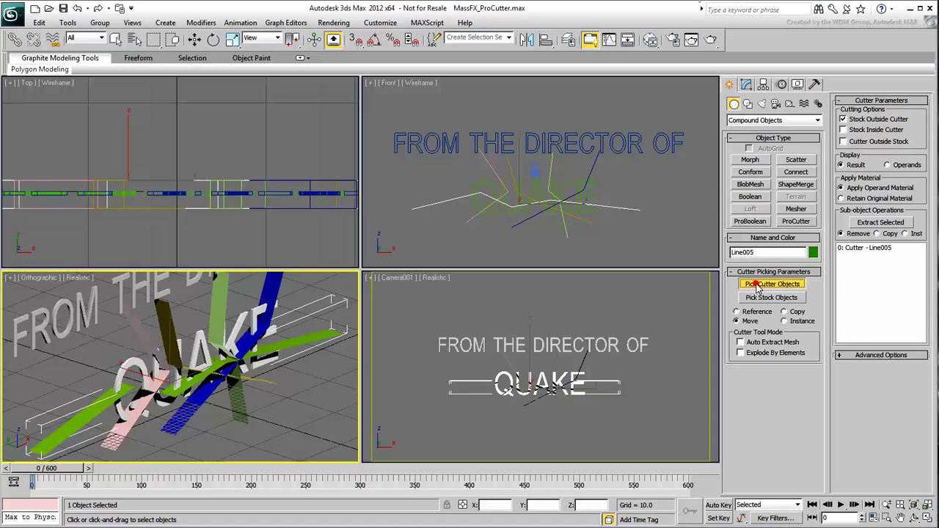
left_click(484, 160)
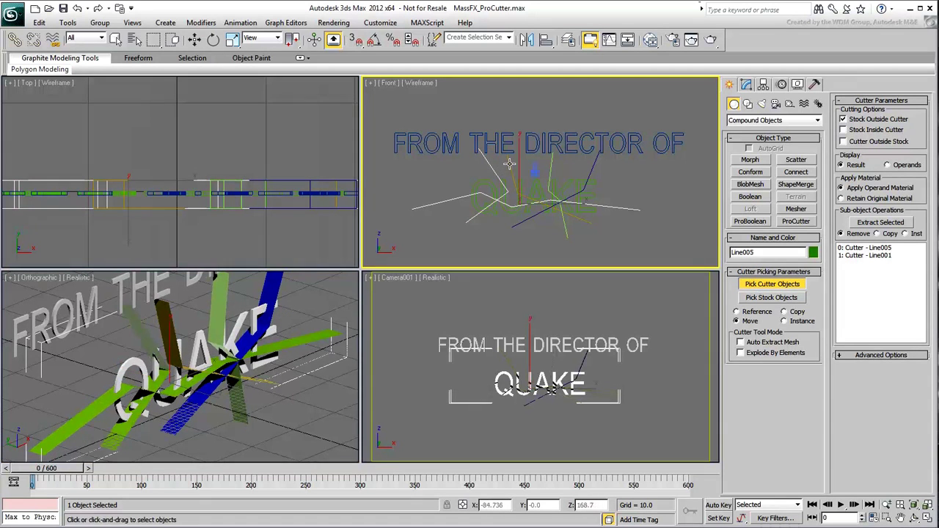
left_click(509, 164)
left_click(551, 167)
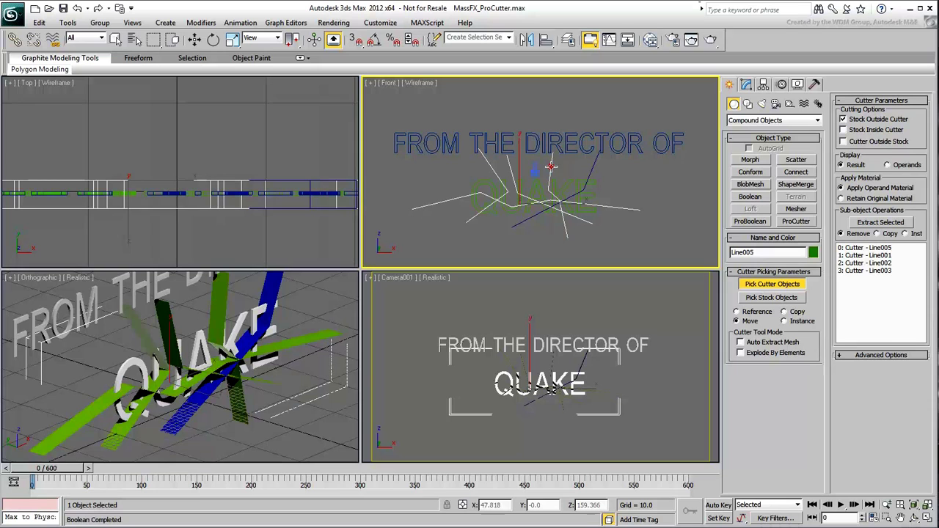
left_click(591, 170)
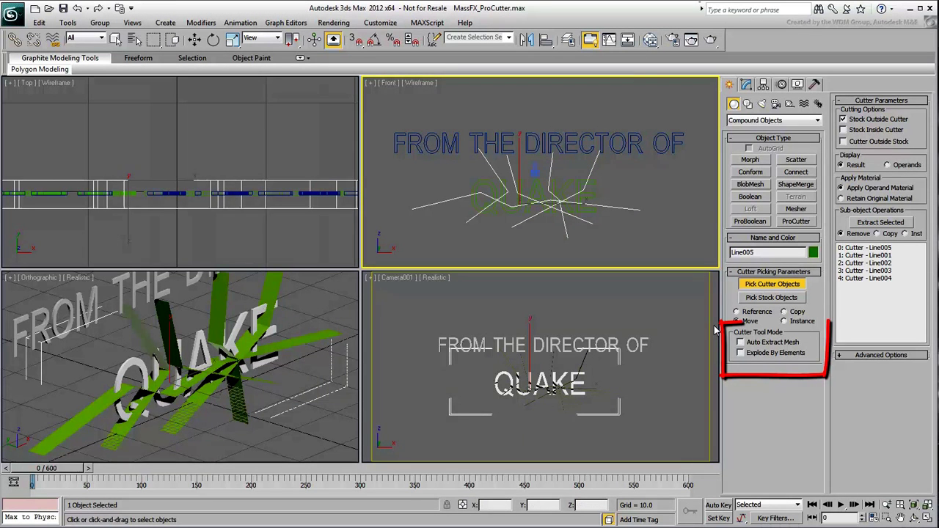
Step: Enable Auto Extract Mesh, Explode By Elements and Stock Inside Cutter, then pick QUAKE as stock
left_click(740, 341)
left_click(740, 353)
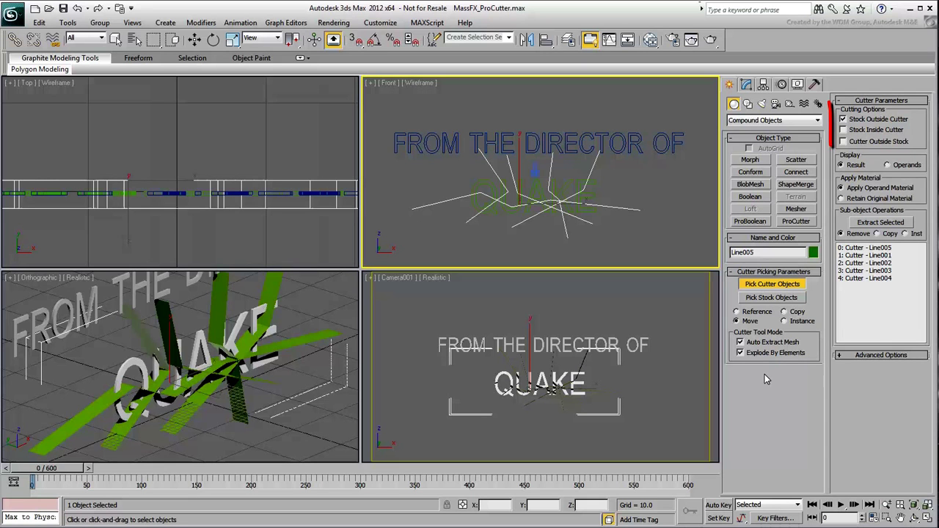
left_click(843, 130)
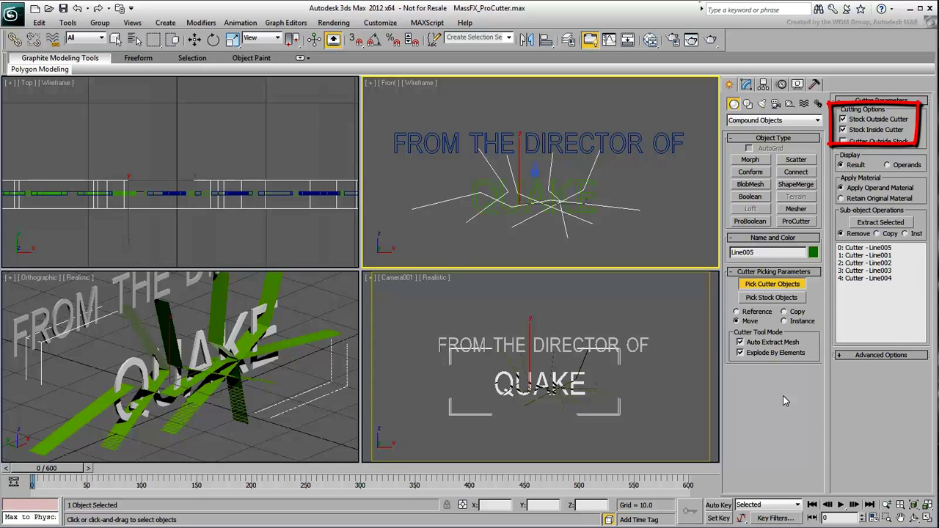
left_click(771, 297)
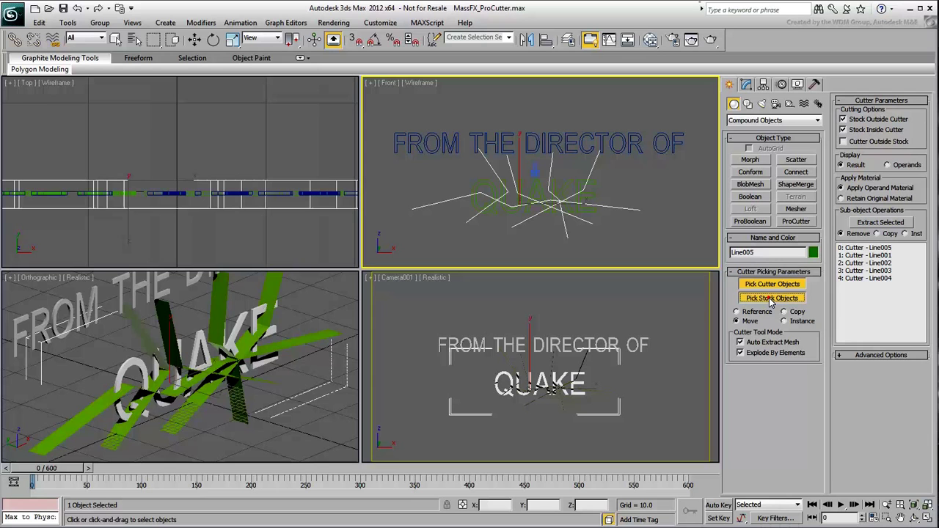
left_click(592, 193)
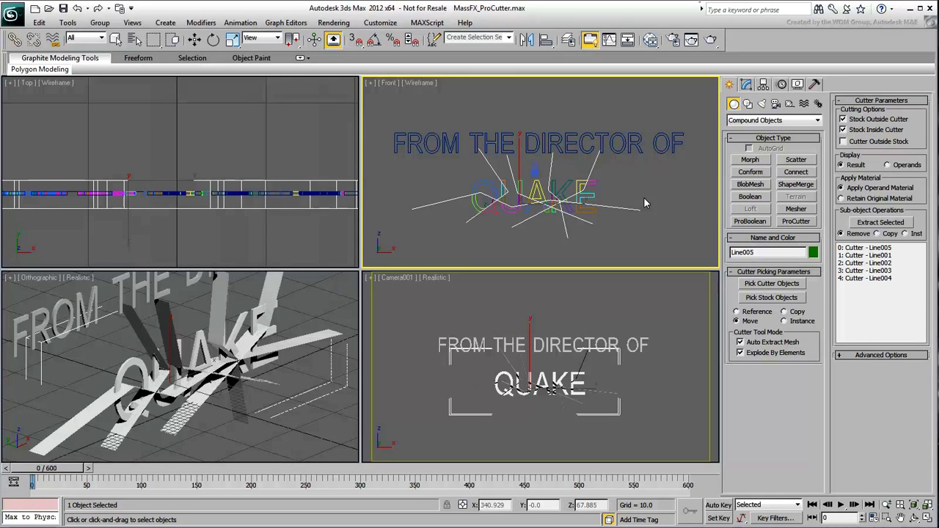
Step: Delete the cutter lines, test-move the E piece, then select the Q and maximize the Front view
key("Delete")
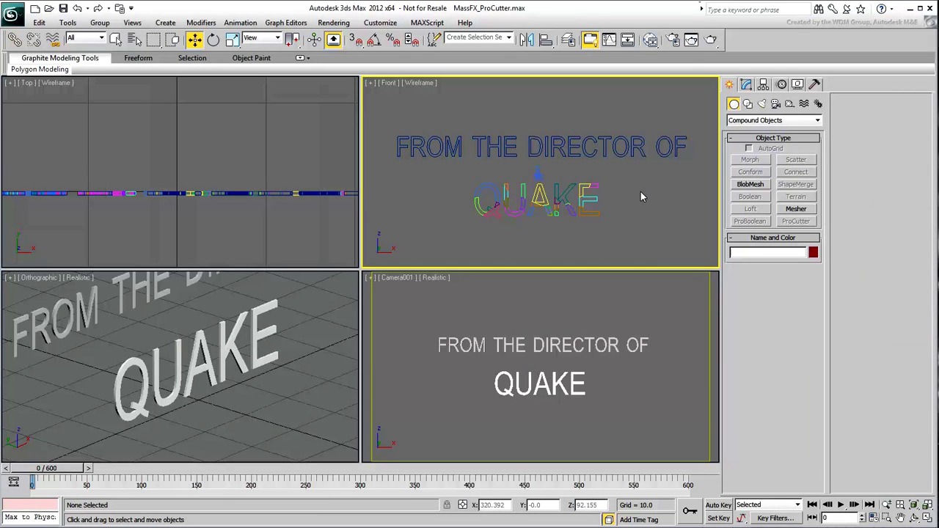
left_click(581, 188)
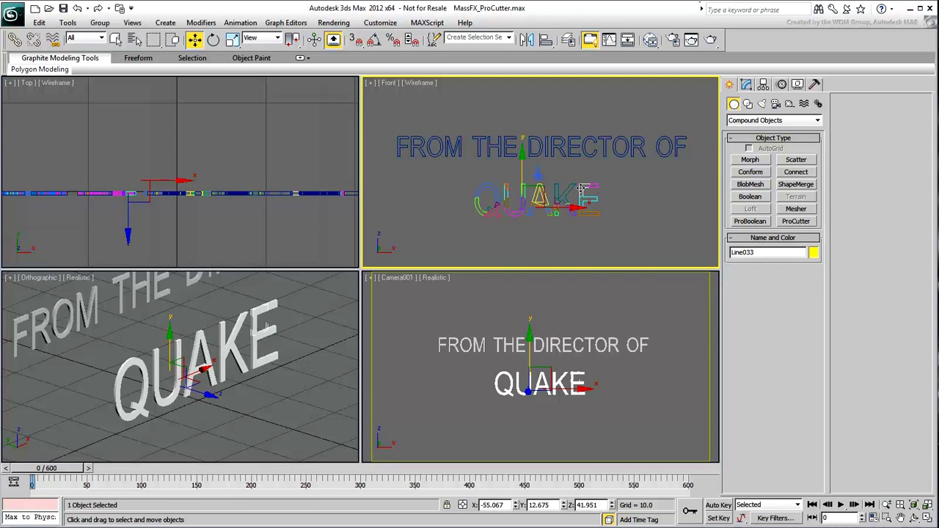
left_click_drag(581, 188, 566, 183)
right_click(566, 183)
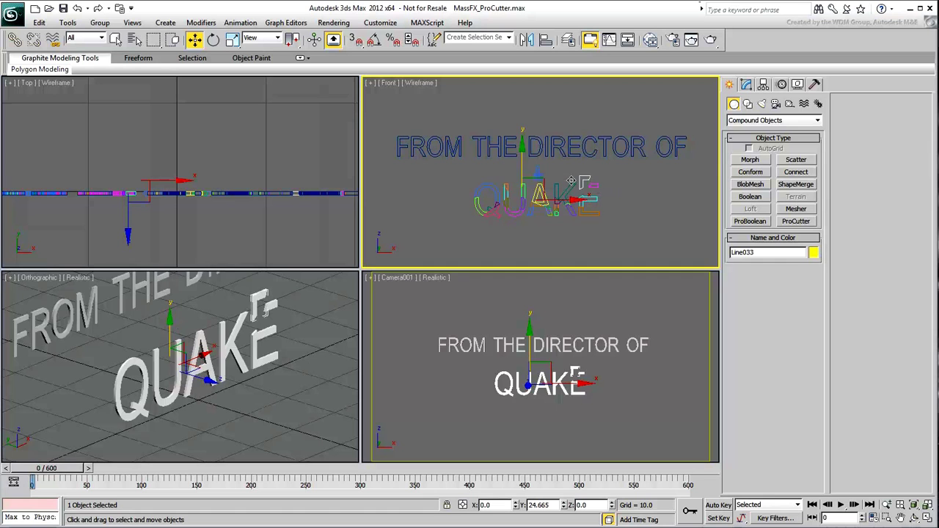
left_click(483, 198)
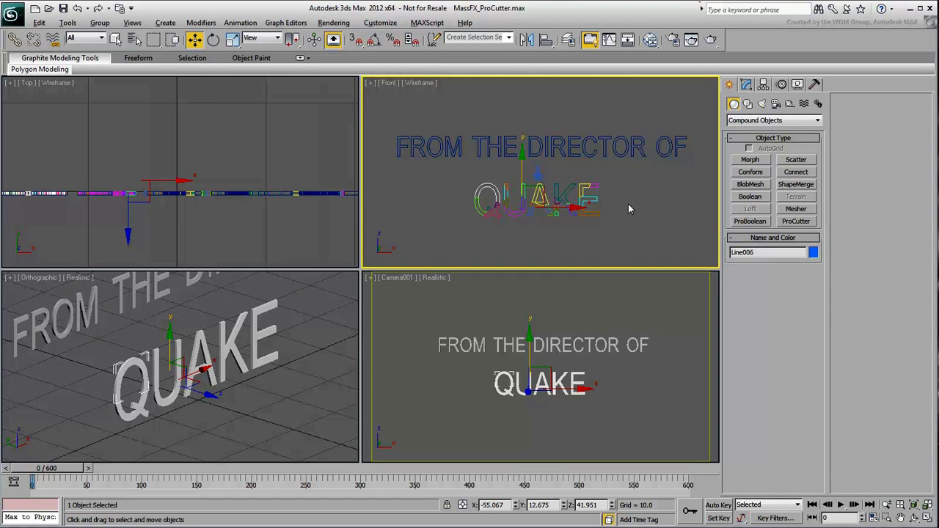
key("alt+w")
Step: Go to the ScriptSpot website in Internet Explorer
middle_click_drag(567, 315, 644, 287)
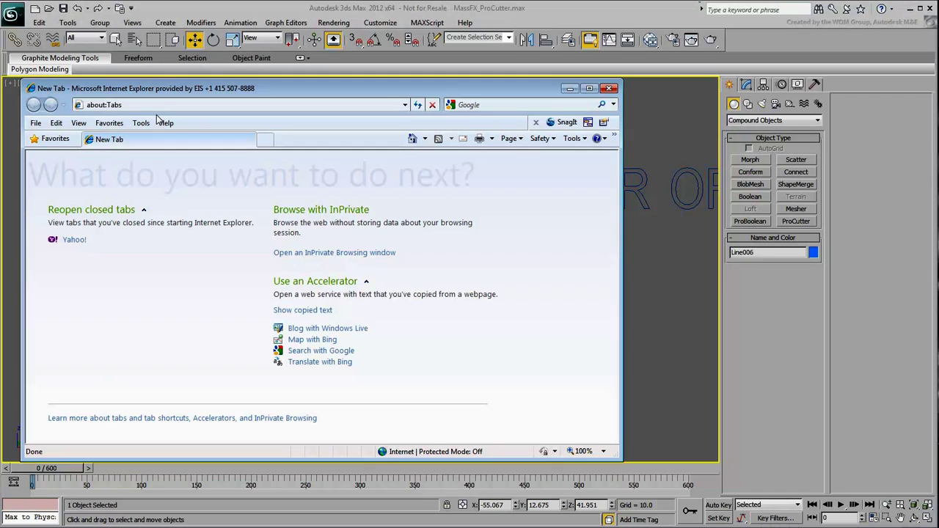
left_click(162, 104)
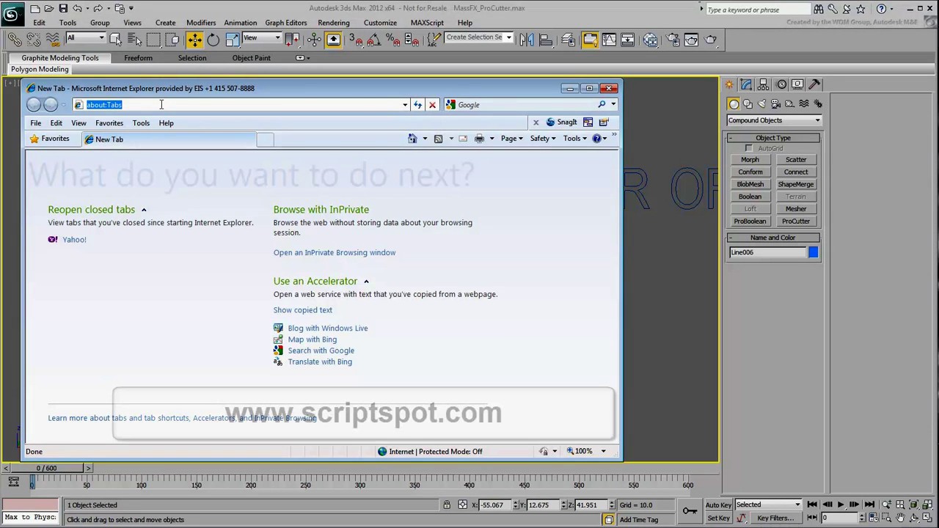
type("scr")
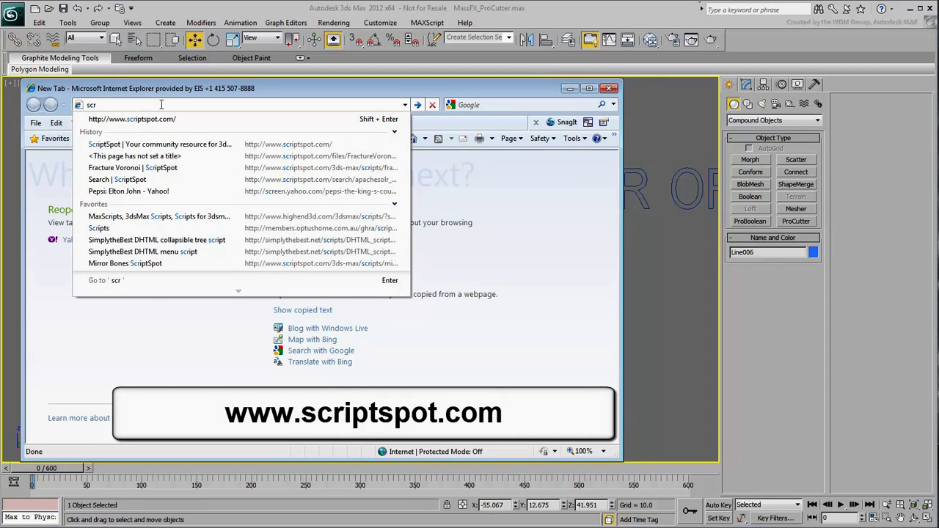
type("iptspot")
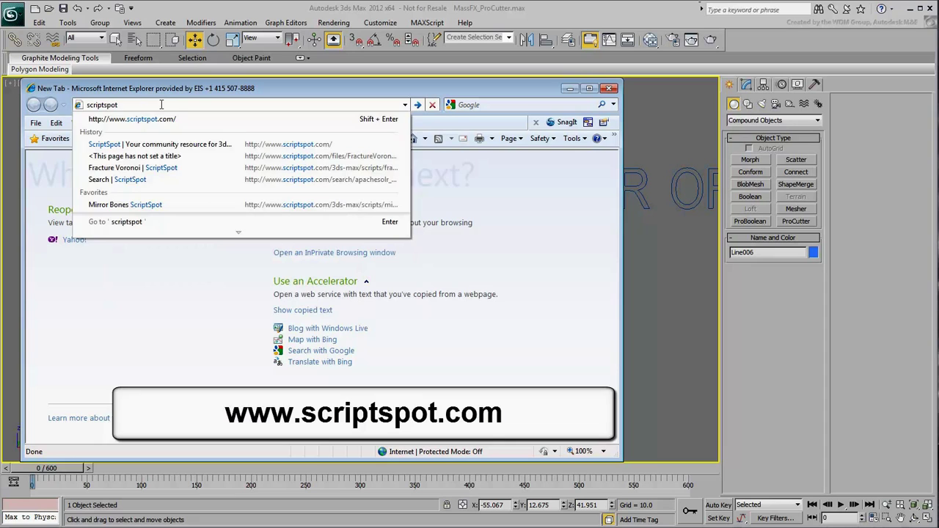
key("Return")
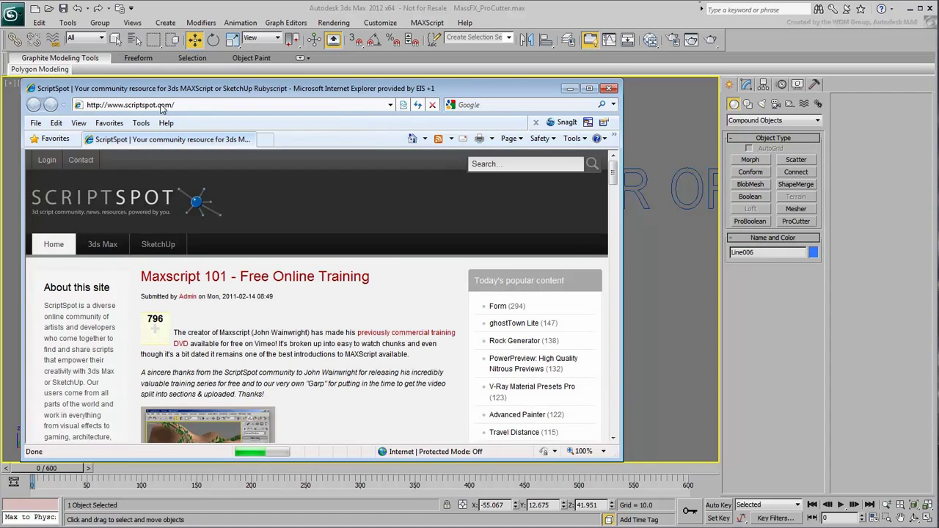
Step: Search ScriptSpot for 'fracture' and browse the results
left_click(518, 164)
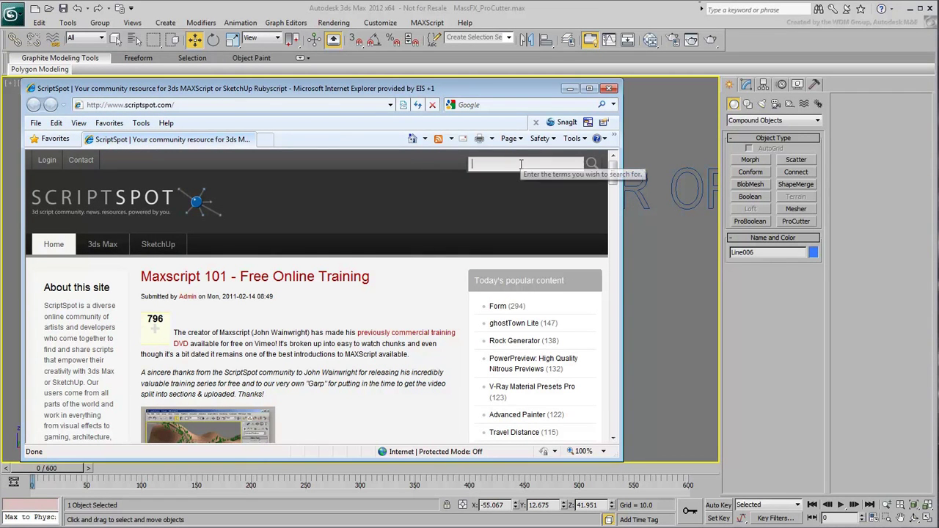
type("cture")
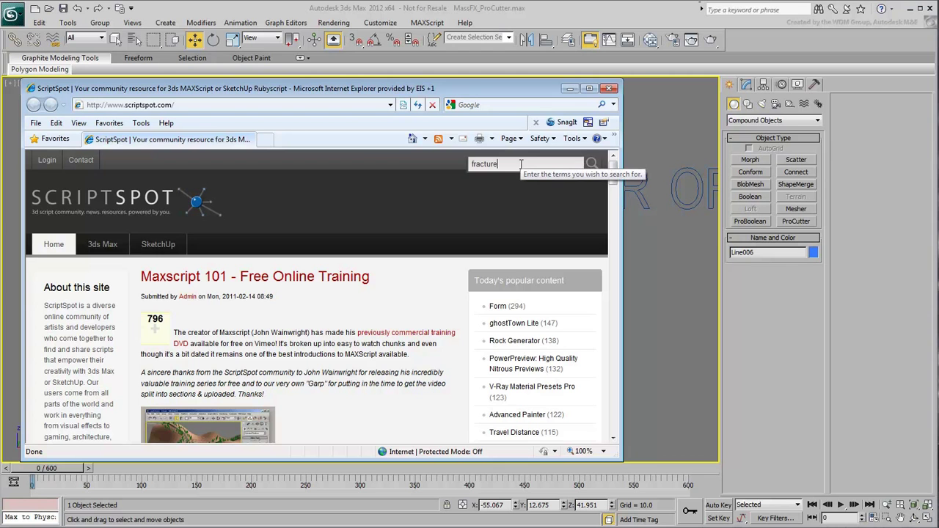
key("Return")
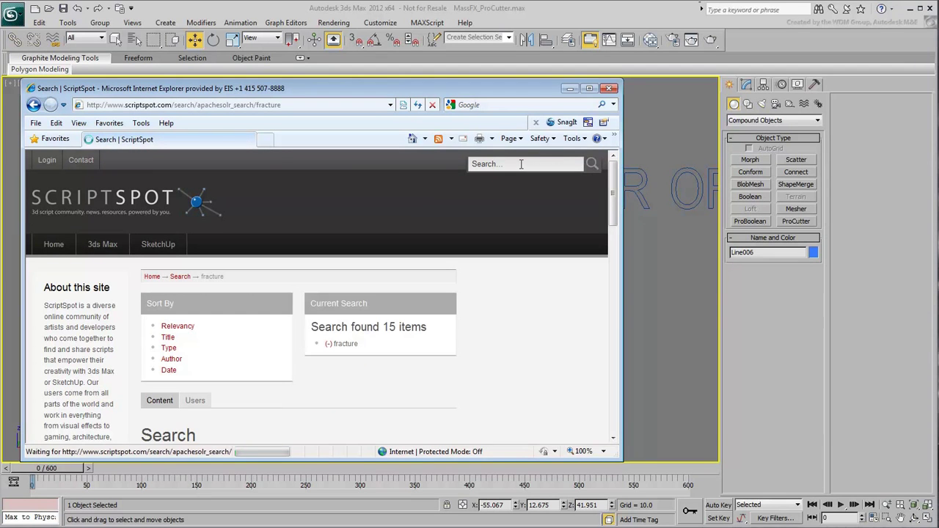
scroll(394, 397, "down", 5)
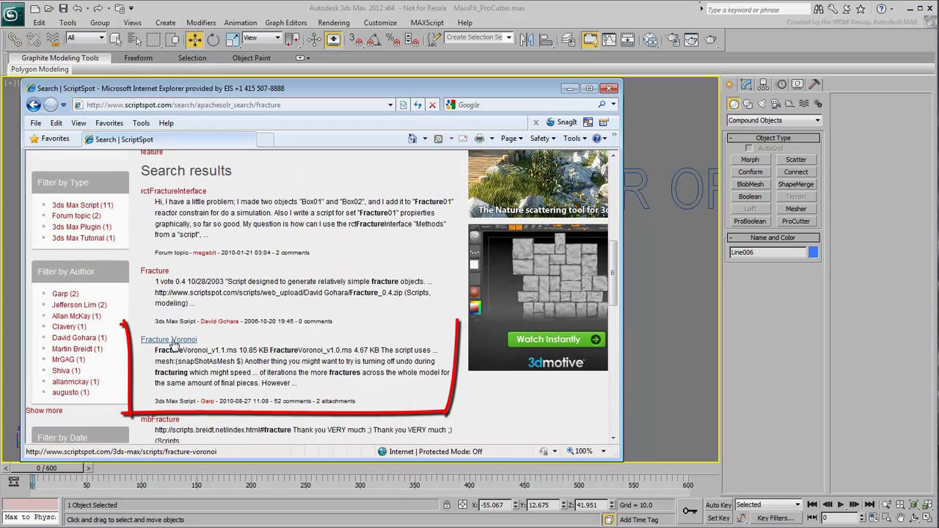
Step: Save FractureVoronoi_v1.1.ms from the Fracture Voronoi page, then close the browser
left_click(179, 343)
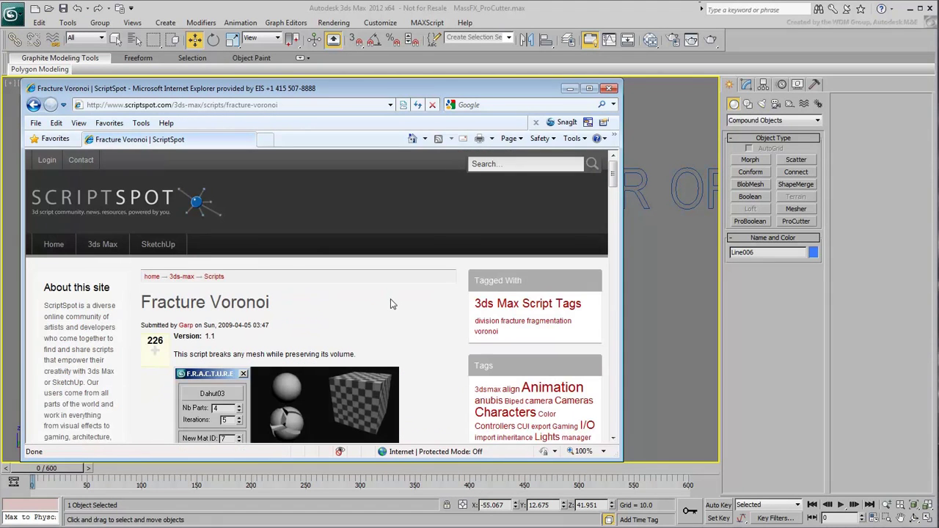
scroll(391, 304, "down", 10)
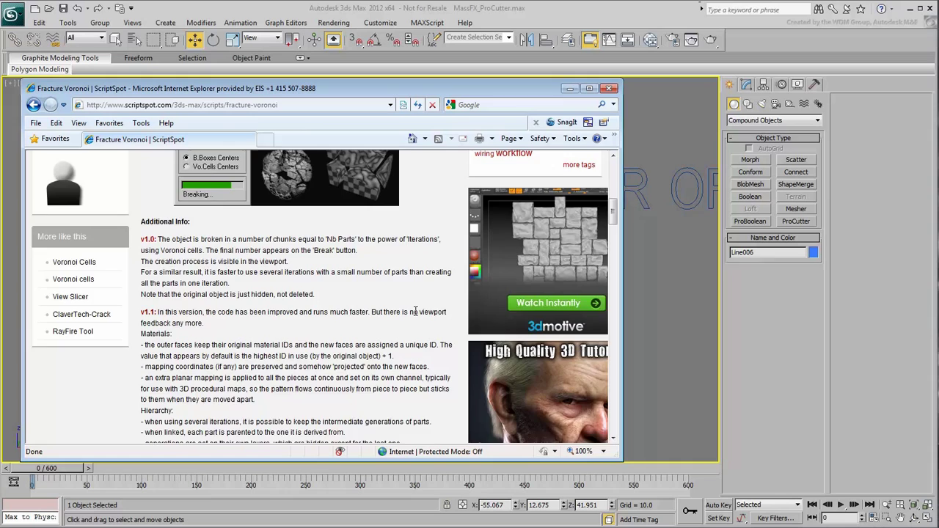
scroll(396, 315, "down", 3)
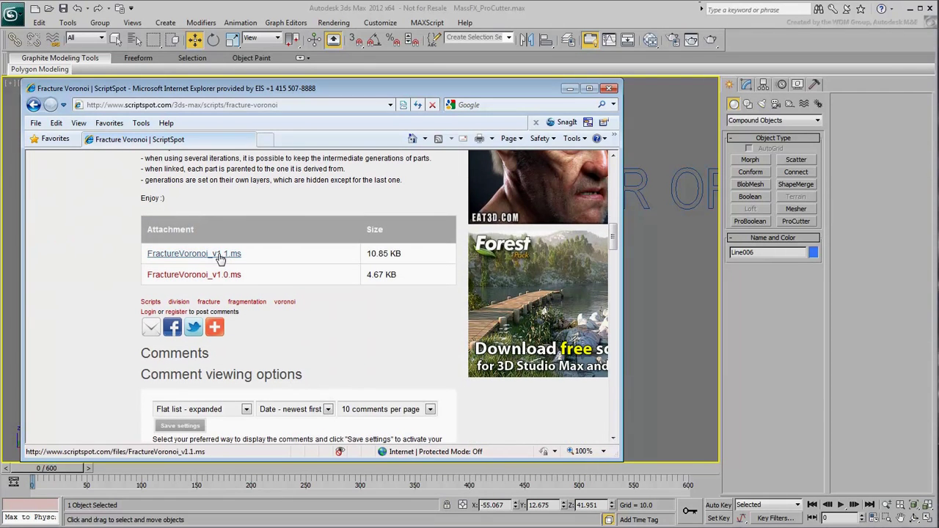
left_click(220, 255)
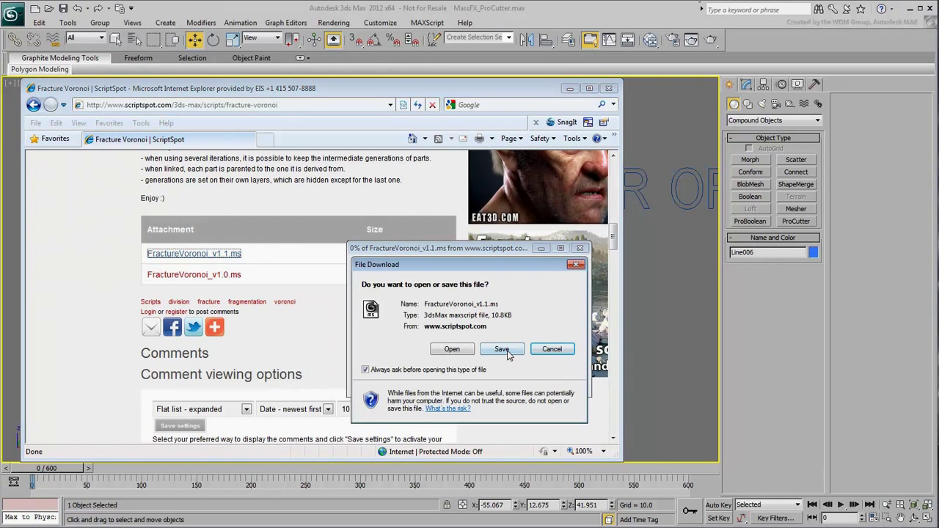
left_click(503, 350)
left_click(550, 430)
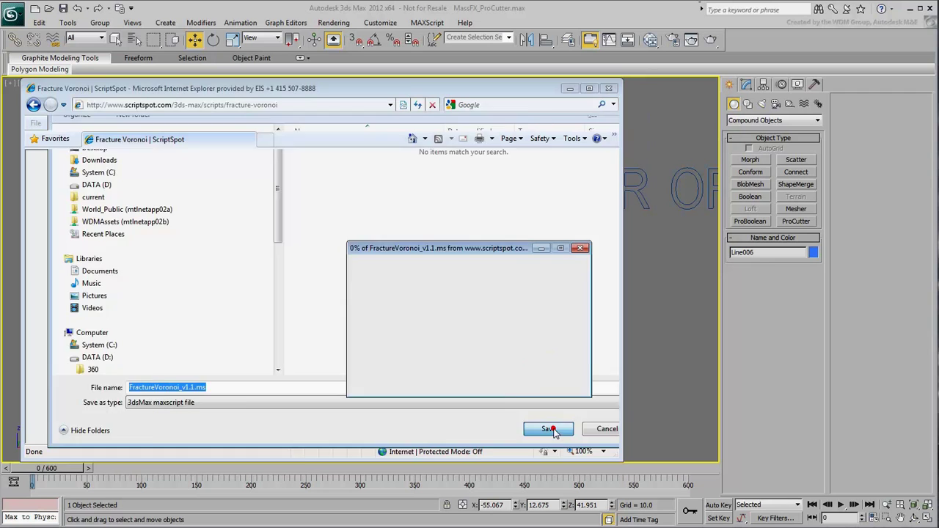
left_click(608, 88)
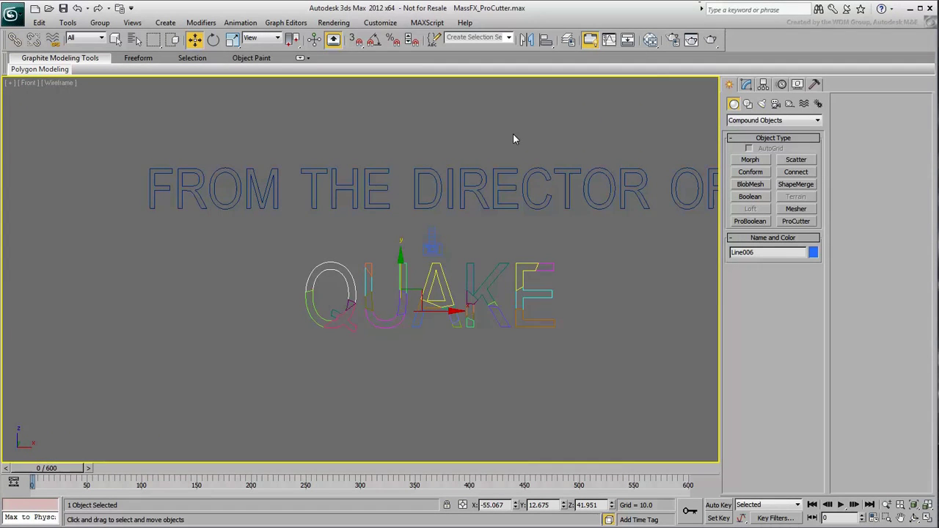
Step: Open and run FractureVoronoi_v1.1.ms from the tmp folder via MAXScript > Open Script
left_click(428, 23)
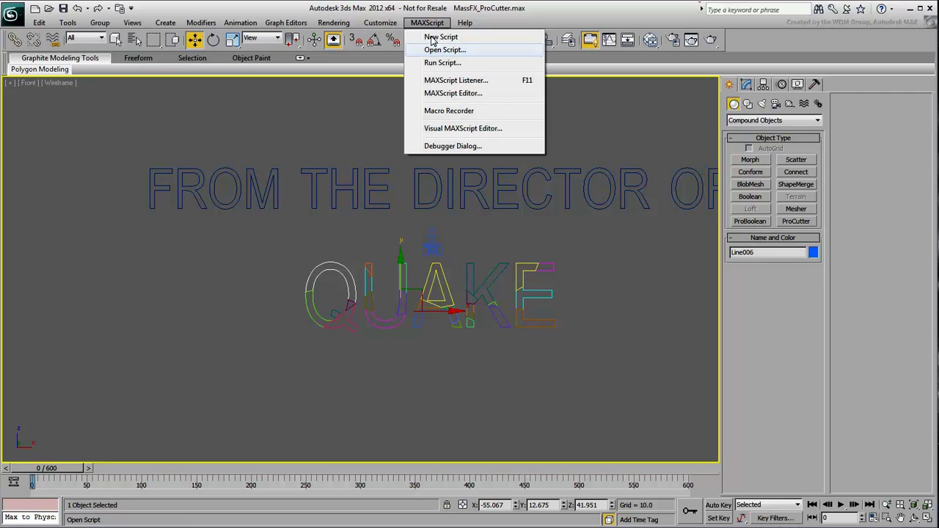
left_click(445, 49)
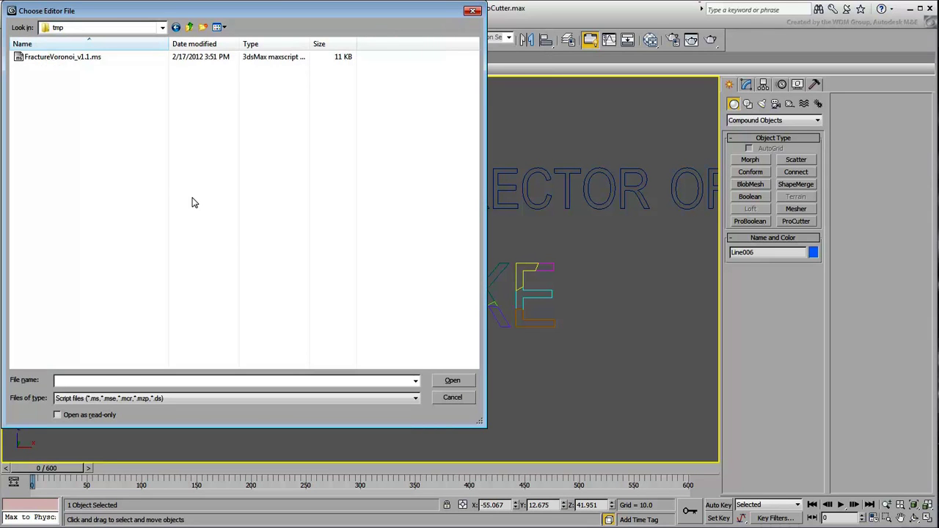
left_click(69, 57)
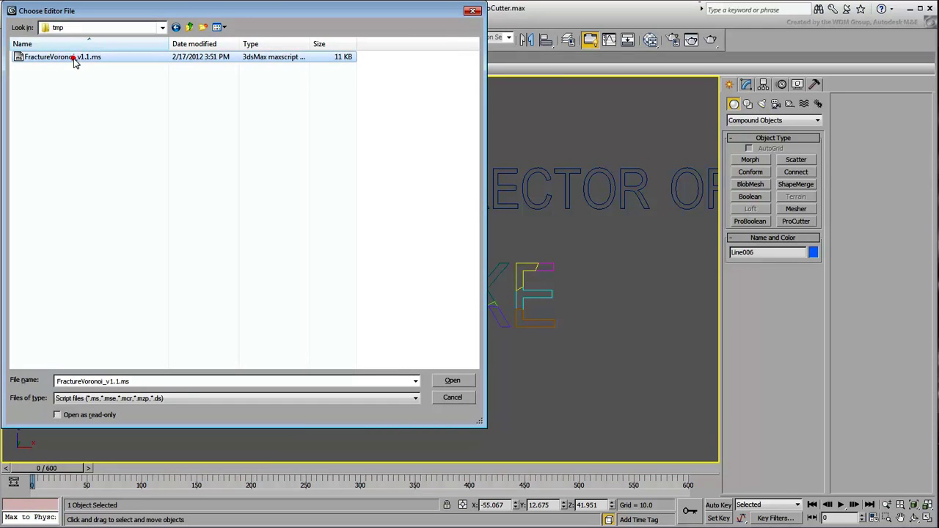
left_click(449, 381)
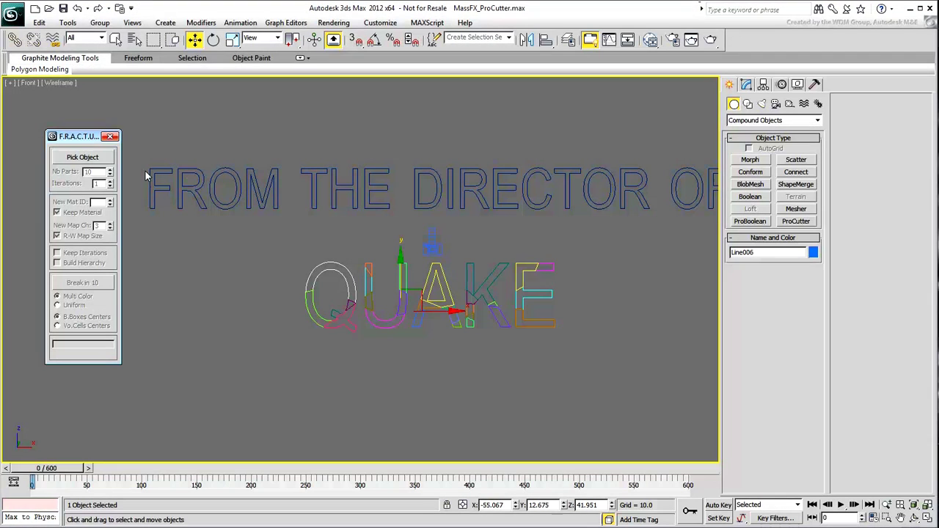
Step: Pick Line006, set Nb Parts to 30 with Uniform colour, and break it into fragments
left_click(82, 157)
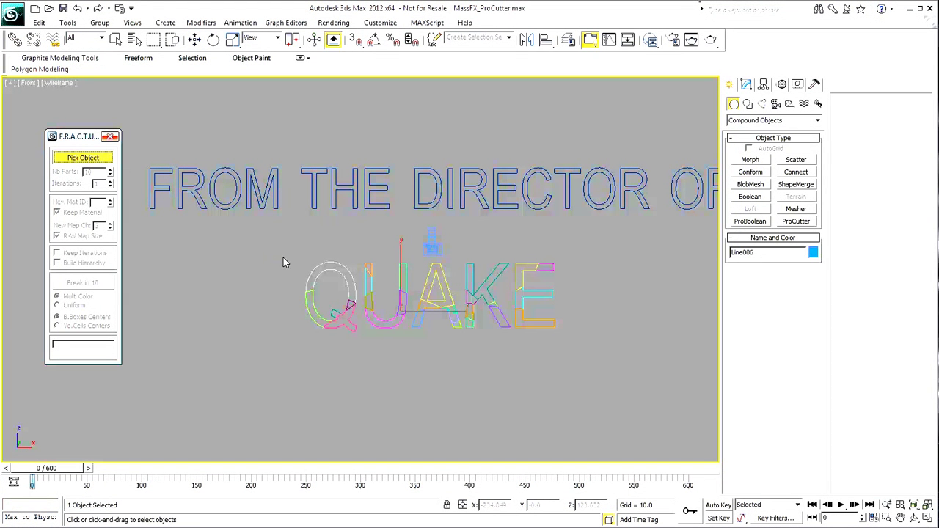
left_click(312, 273)
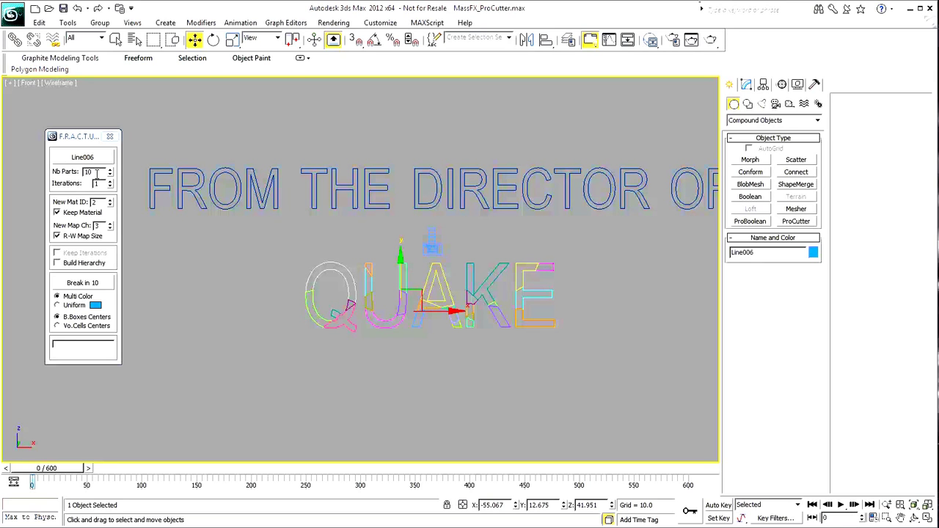
double_click(96, 173)
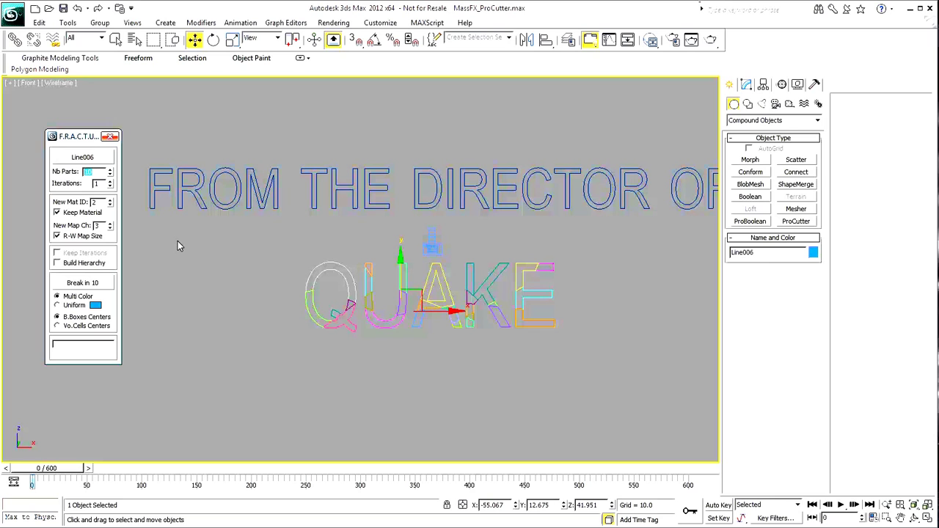
type("30")
key("Return")
left_click(62, 305)
left_click(90, 285)
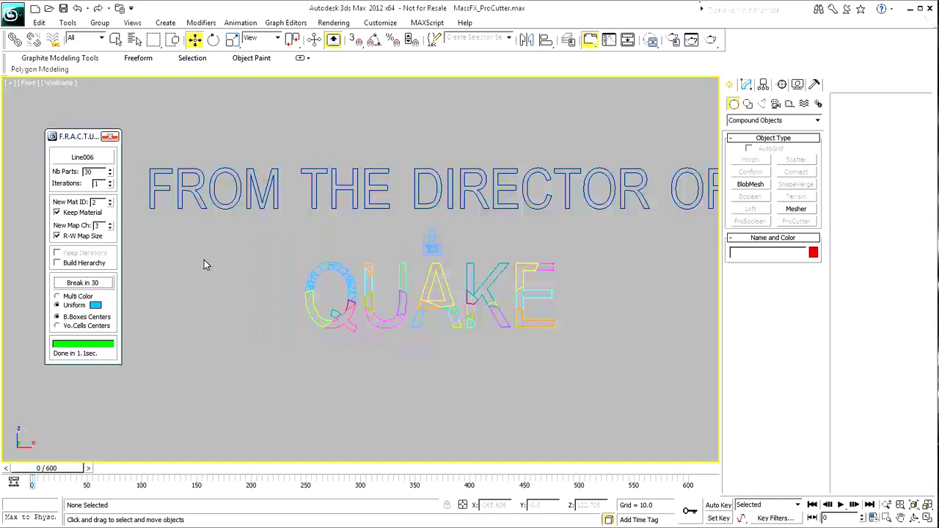
Step: Break the Q chunk Line007, a U chunk and Line013 into 30 Voronoi fragments each
left_click(96, 159)
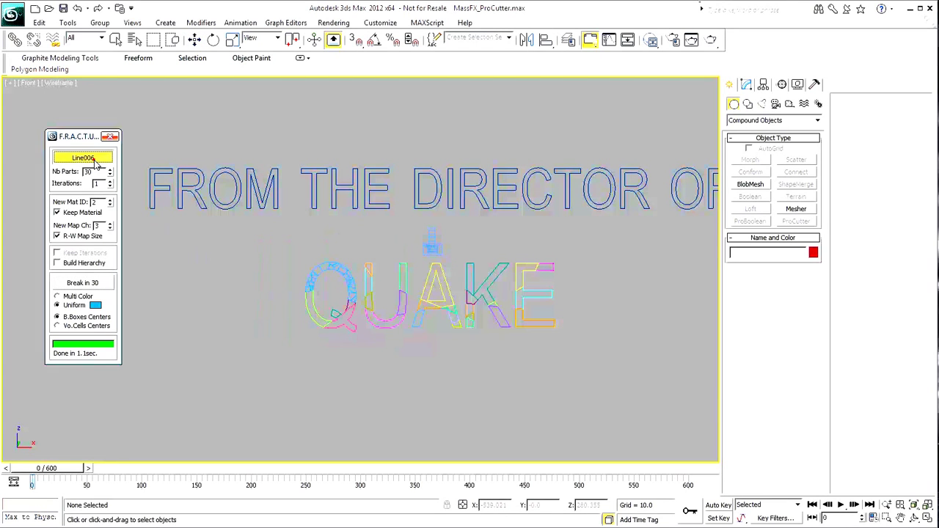
left_click(275, 331)
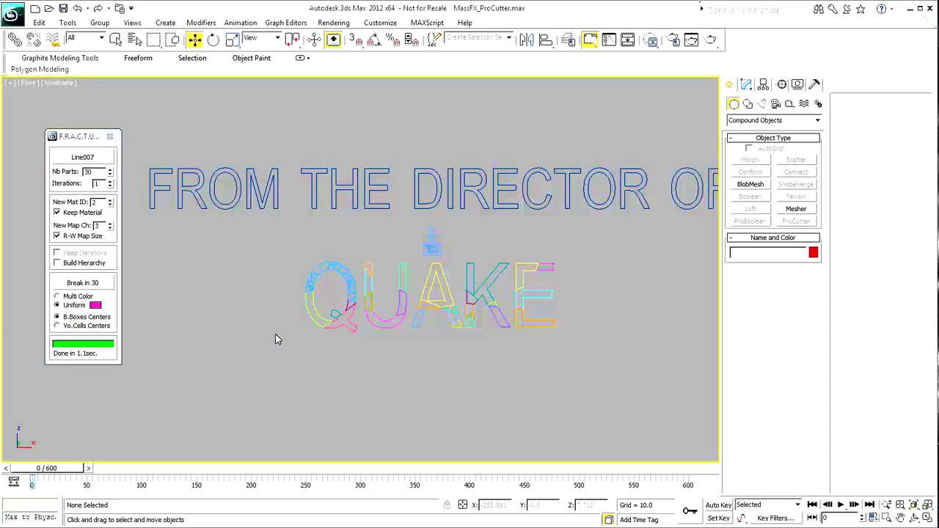
left_click(82, 282)
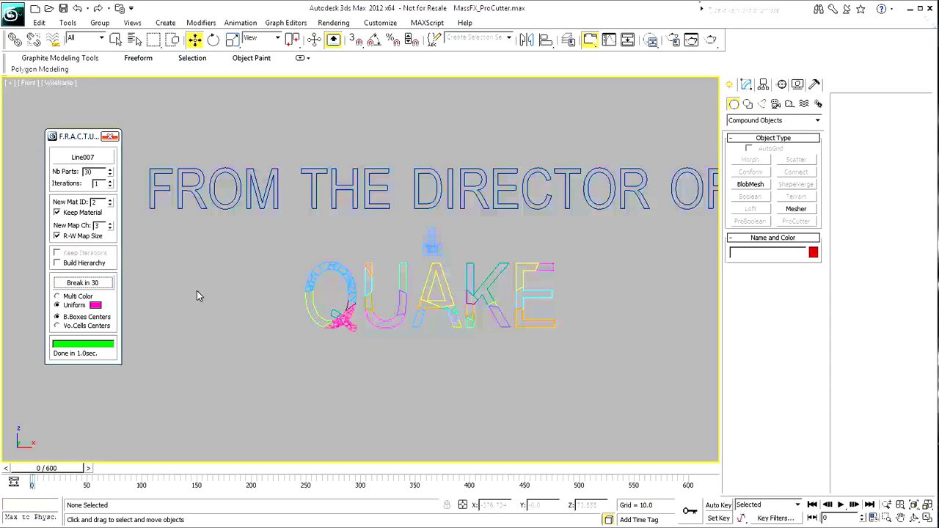
left_click(82, 157)
left_click(369, 289)
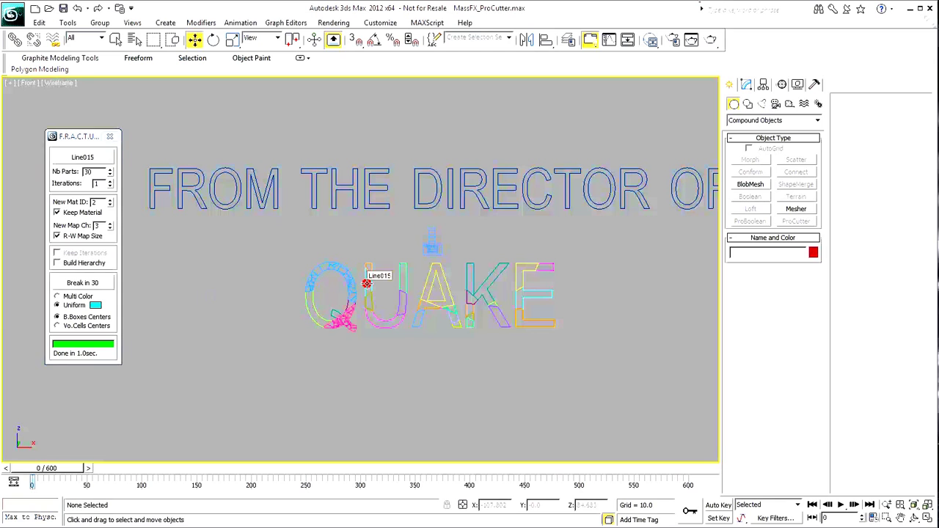
left_click(83, 283)
left_click(82, 157)
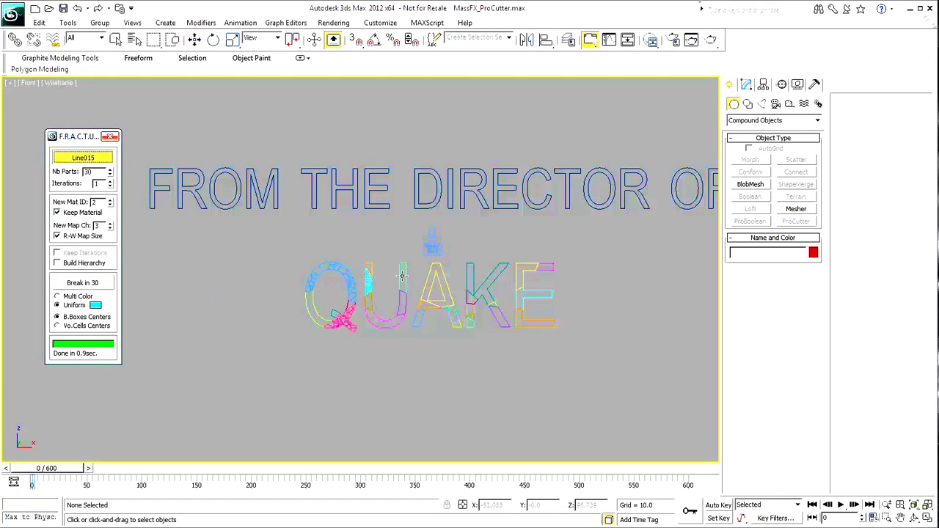
left_click(400, 275)
left_click(83, 283)
Step: Shatter Line016 plus a chunk of the A and a chunk of the K into 30 fragments each
left_click(83, 157)
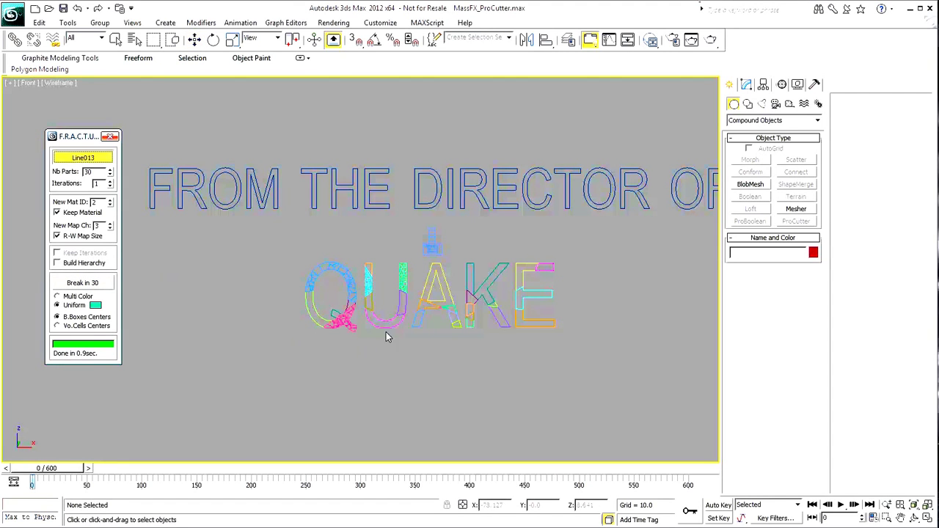
left_click(386, 328)
left_click(82, 284)
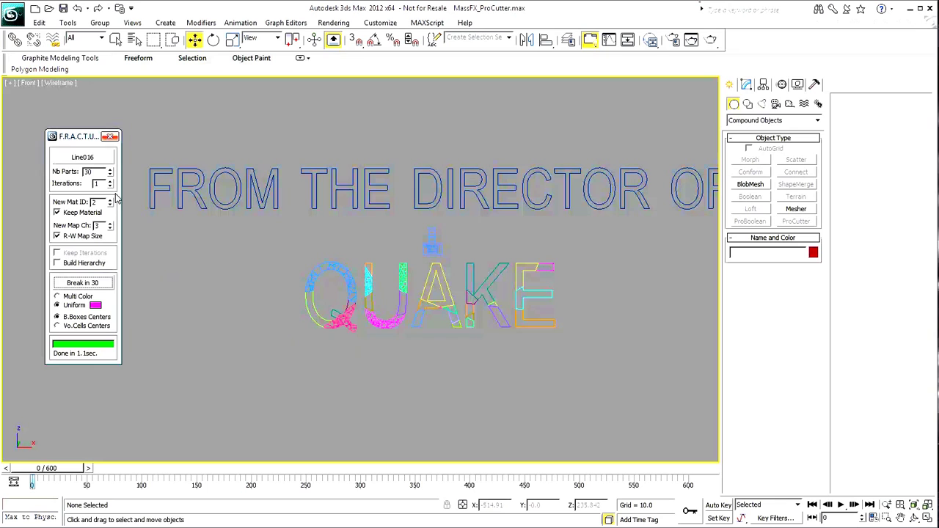
left_click(83, 157)
left_click(404, 292)
left_click(82, 284)
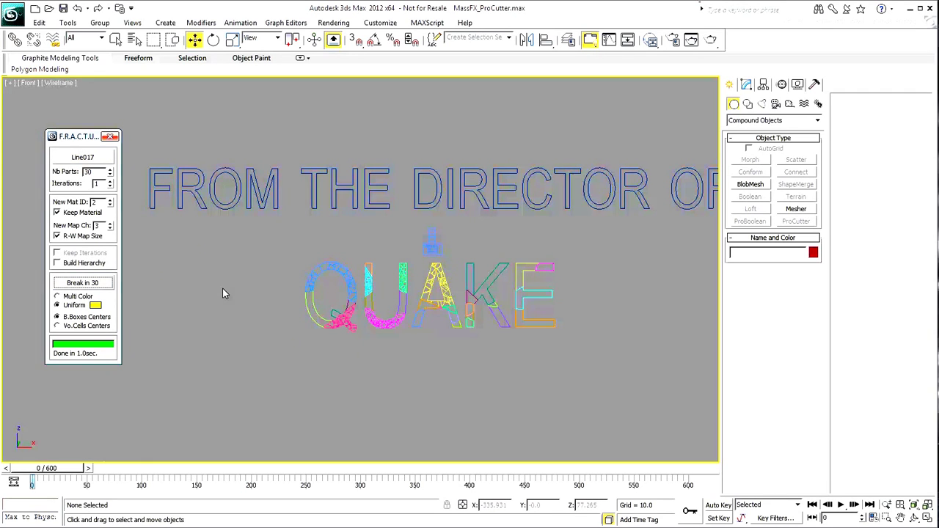
left_click(82, 157)
left_click(487, 274)
left_click(82, 284)
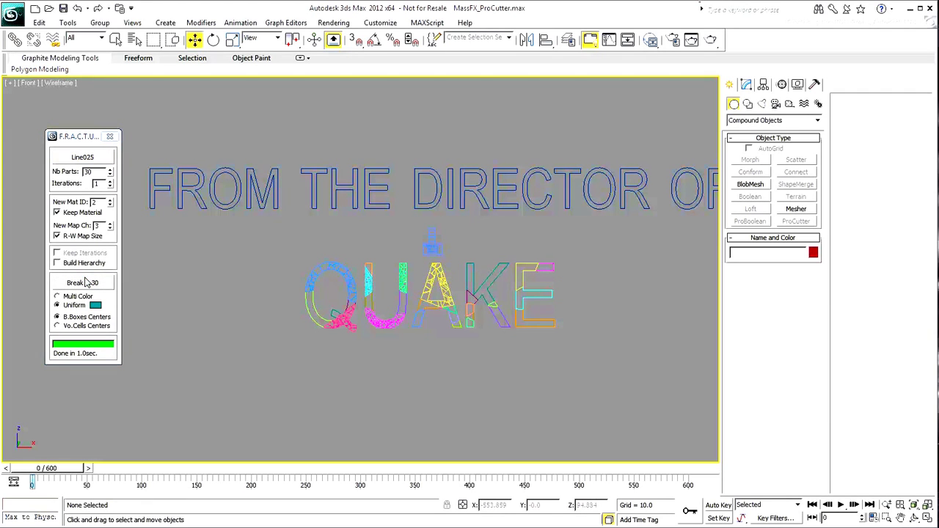
Step: Fracture the purple K piece and the cyan and magenta E pieces into 30 fragments each
left_click(98, 159)
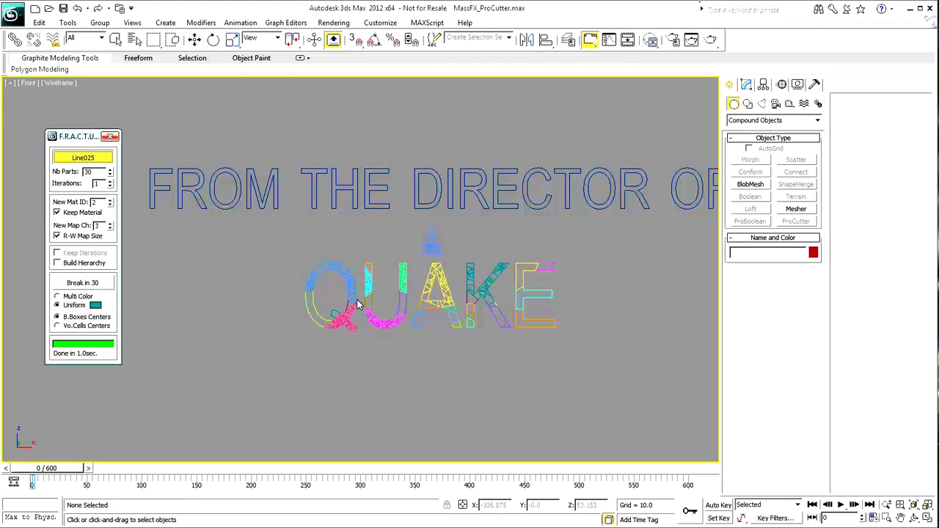
left_click(496, 323)
left_click(99, 283)
left_click(82, 157)
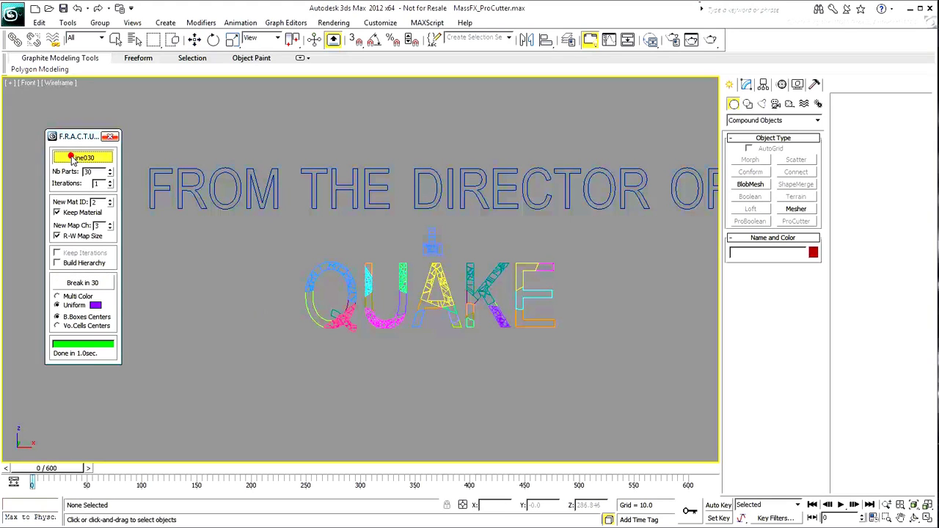
left_click(529, 295)
left_click(88, 285)
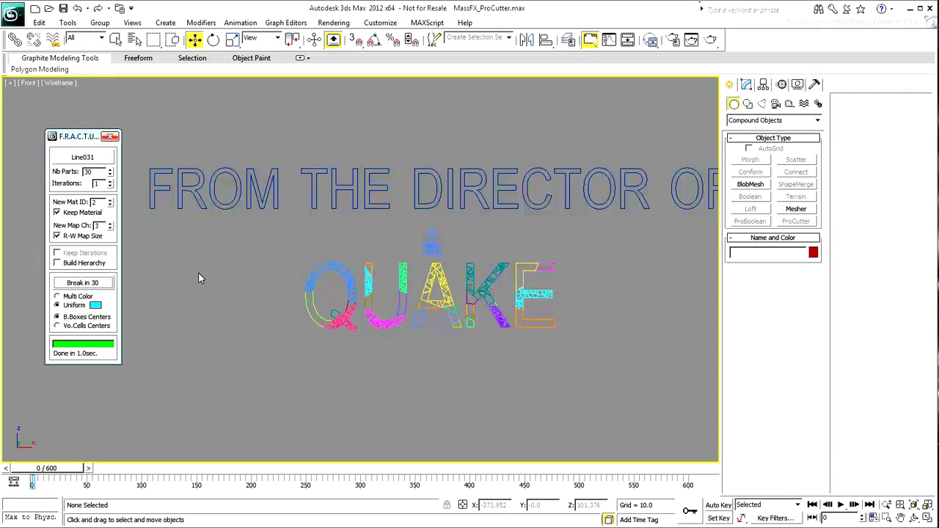
left_click(82, 157)
left_click(385, 320)
left_click(82, 282)
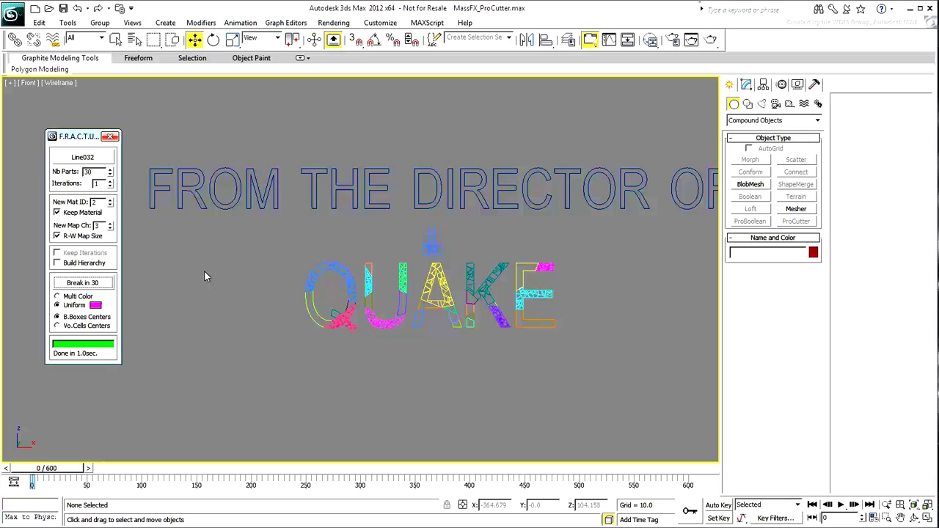
Step: Break the orange E piece and the remaining K piece into 30 fragments each
left_click(95, 159)
left_click(539, 325)
left_click(82, 282)
left_click(82, 157)
left_click(467, 307)
left_click(91, 284)
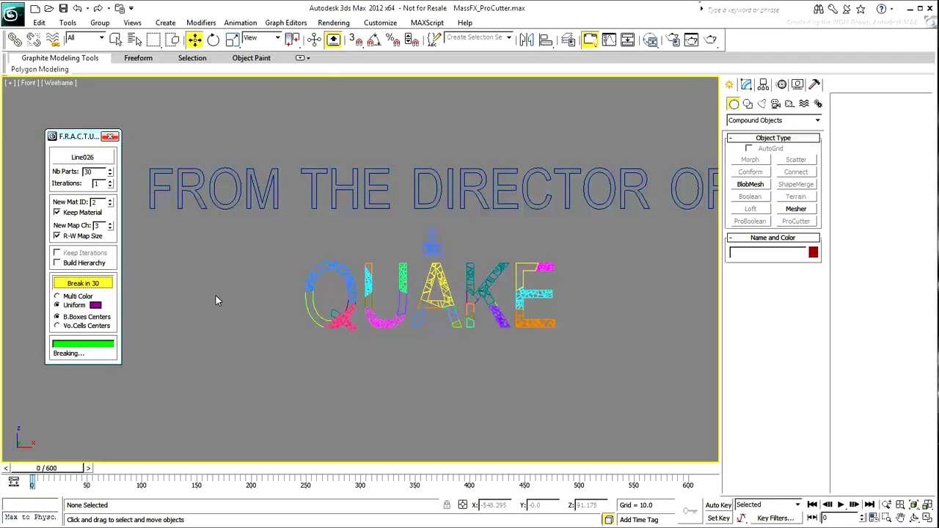
Step: Close the F.R.A.C.T.U.R.E panel, then pan and zoom the Front view onto the shattered QUAKE letters
left_click(110, 137)
middle_click_drag(438, 254, 368, 259)
scroll(368, 258, "up", 4)
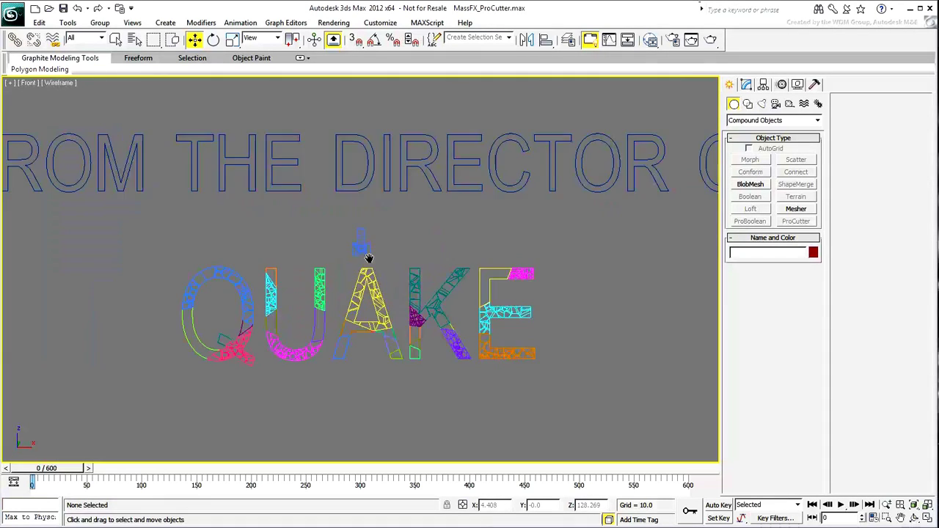